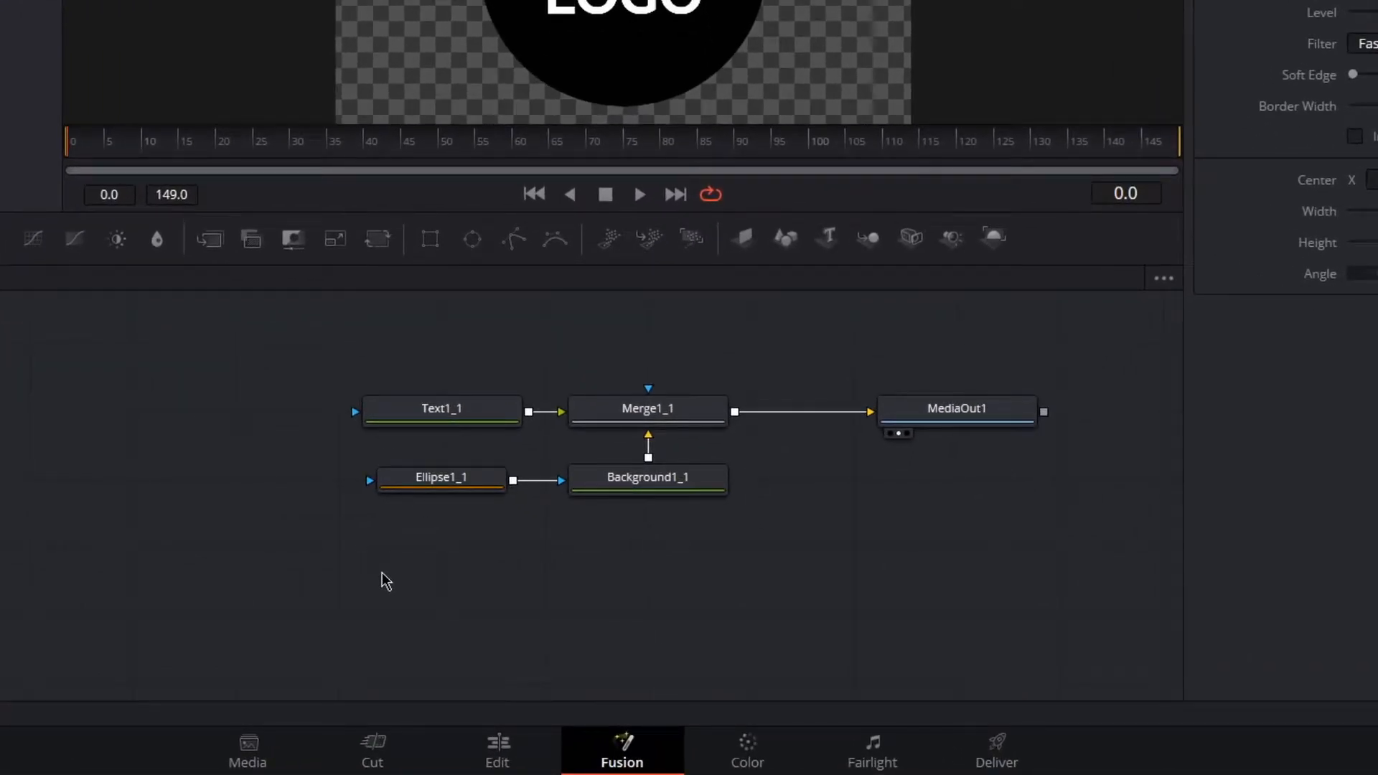
drag(340, 561, 709, 359)
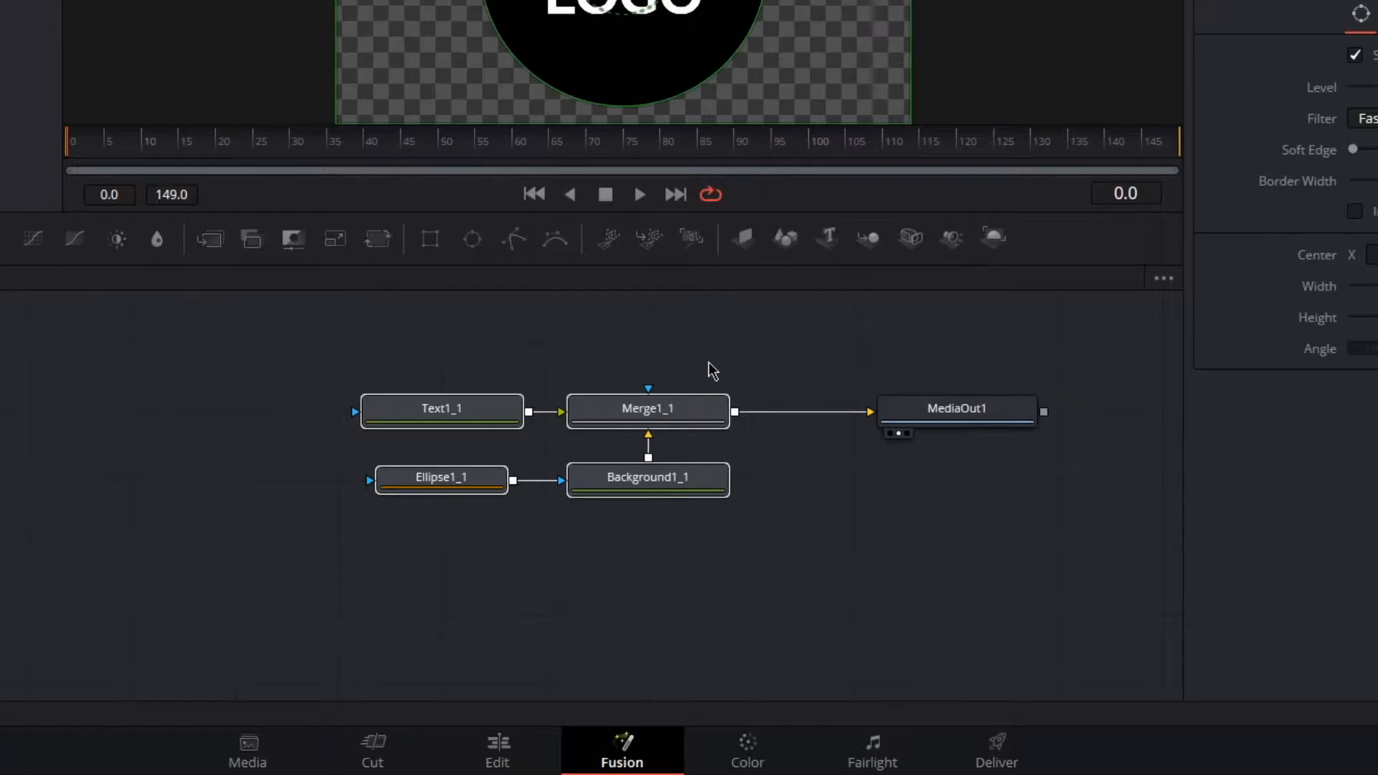
key(ctrl+g)
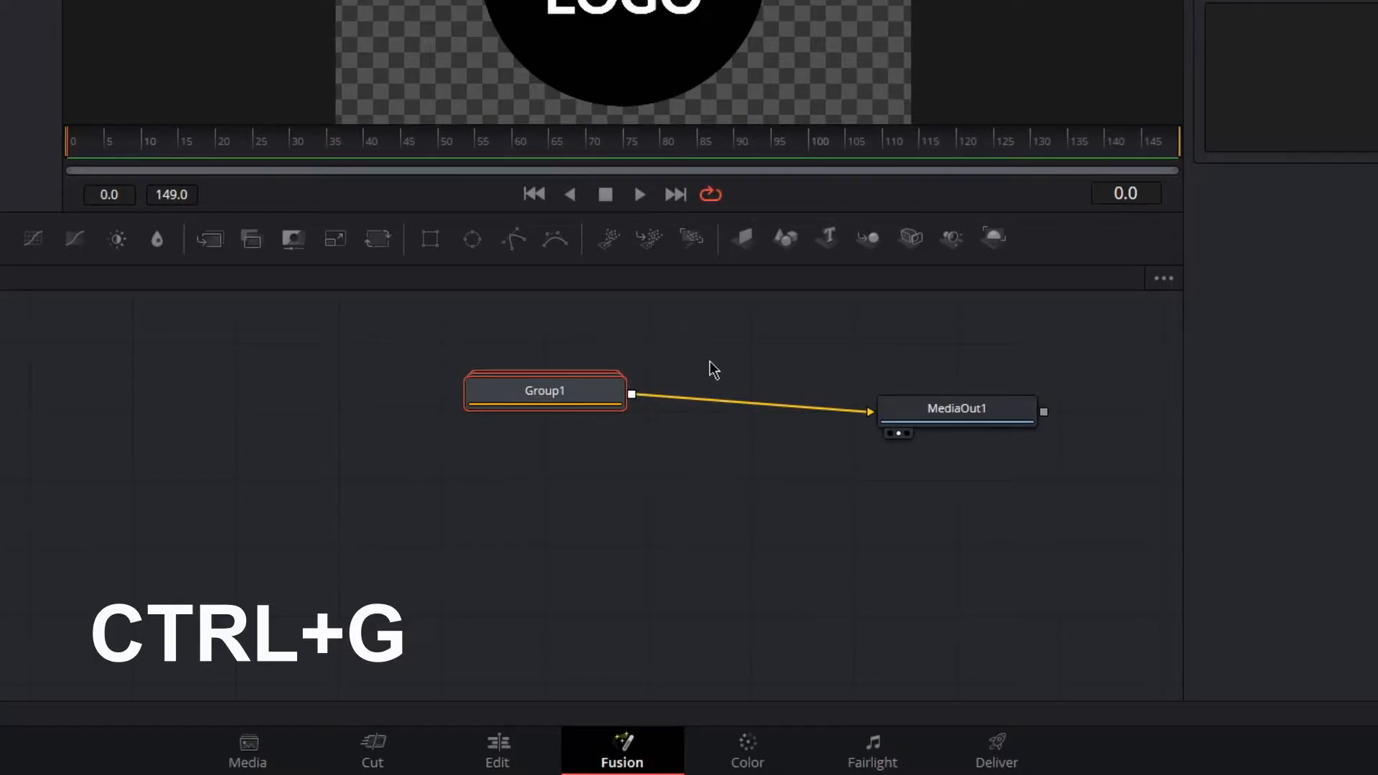
key(ctrl+z)
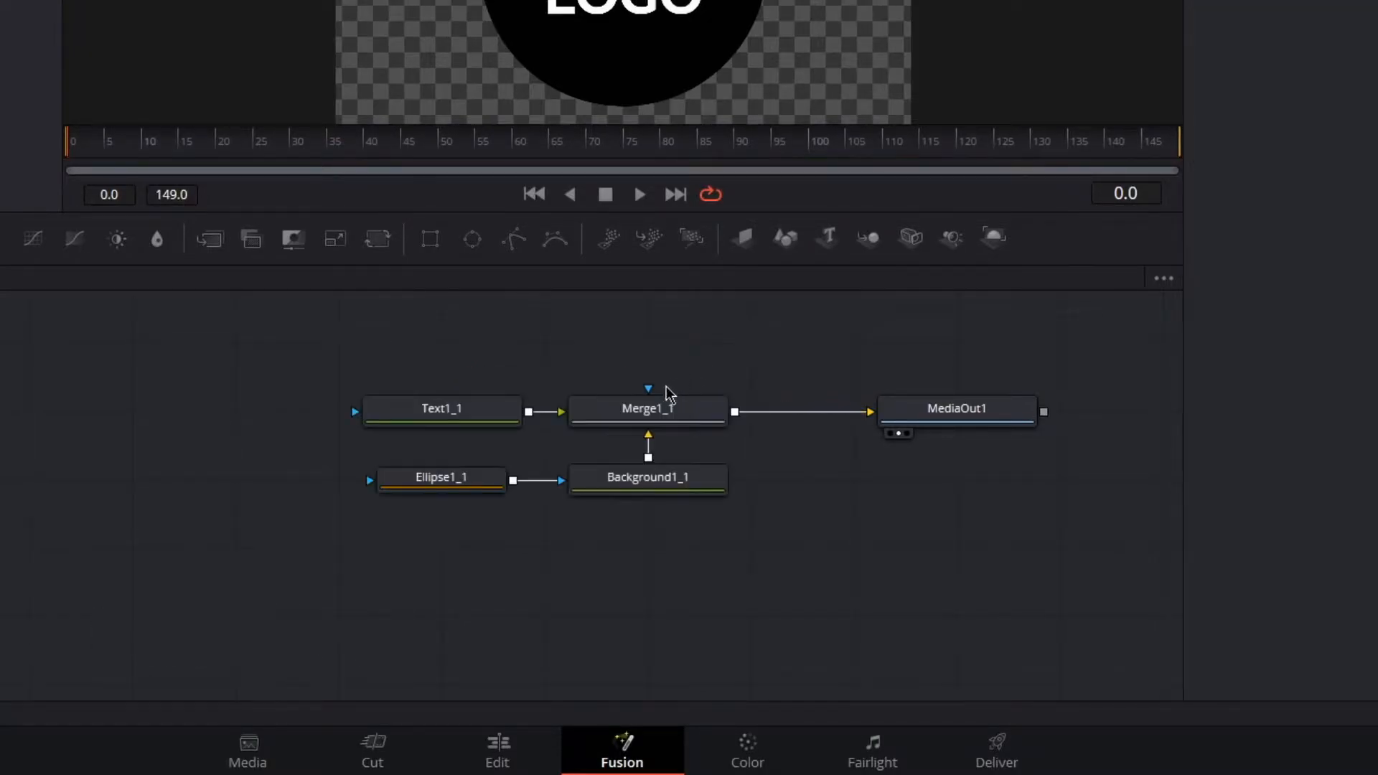
- Select the Text, Ellipse, Background and Merge nodes and combine them into a group
drag(765, 565, 359, 385)
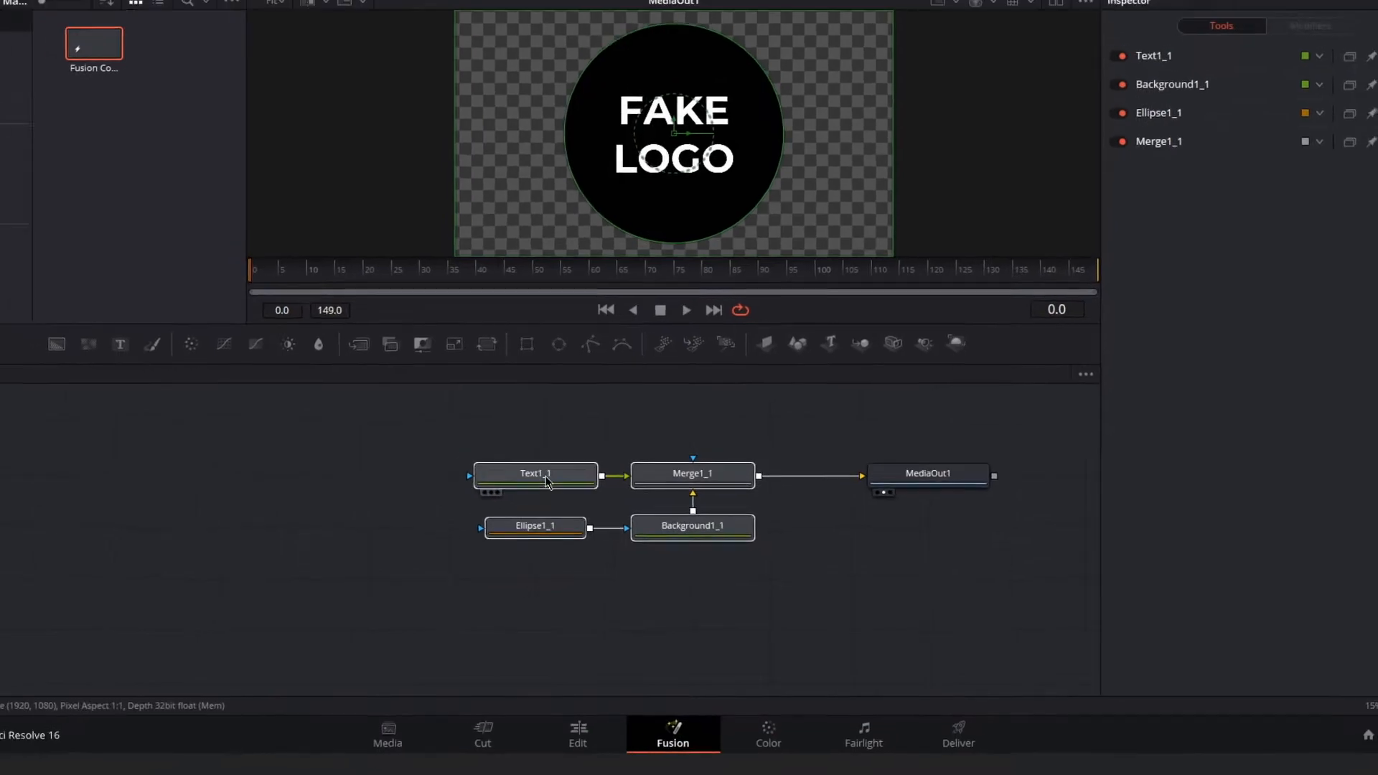
right_click(460, 418)
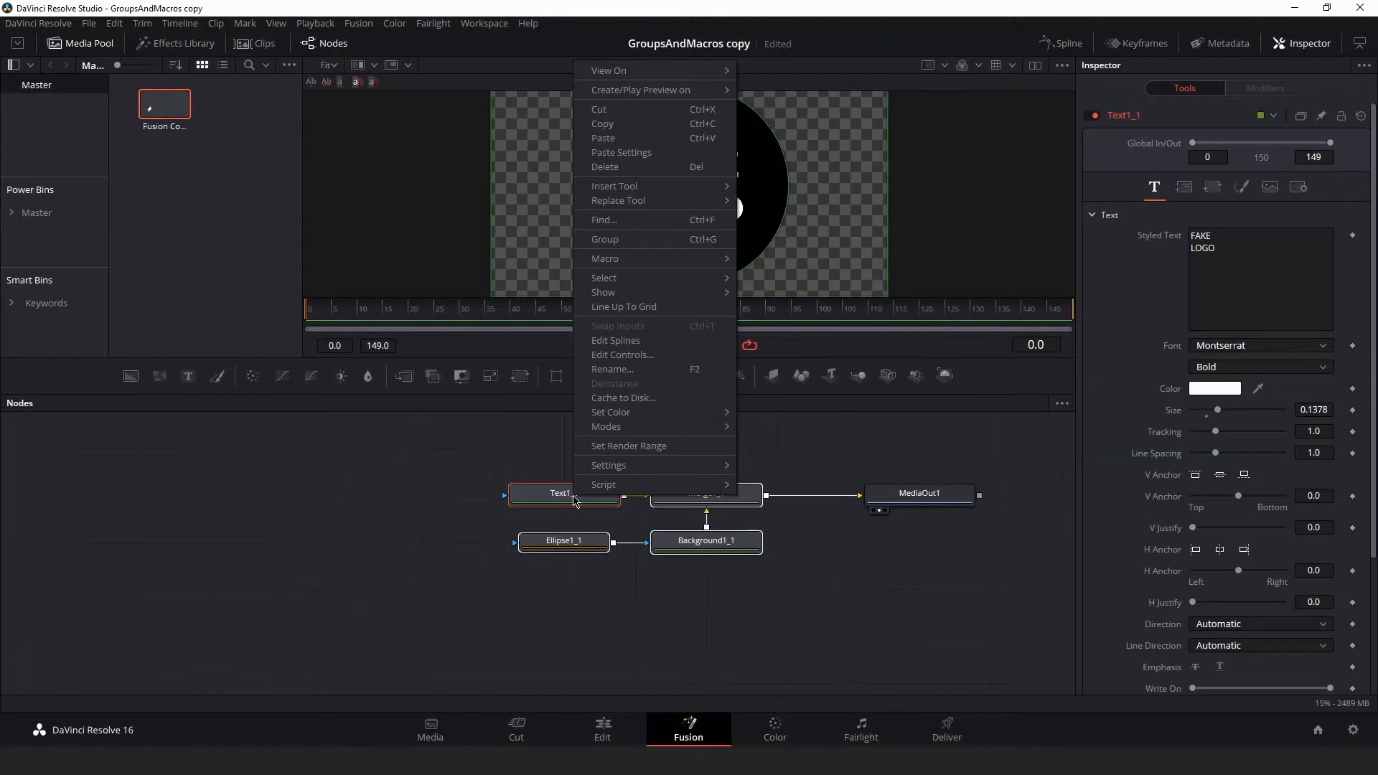
click(692, 246)
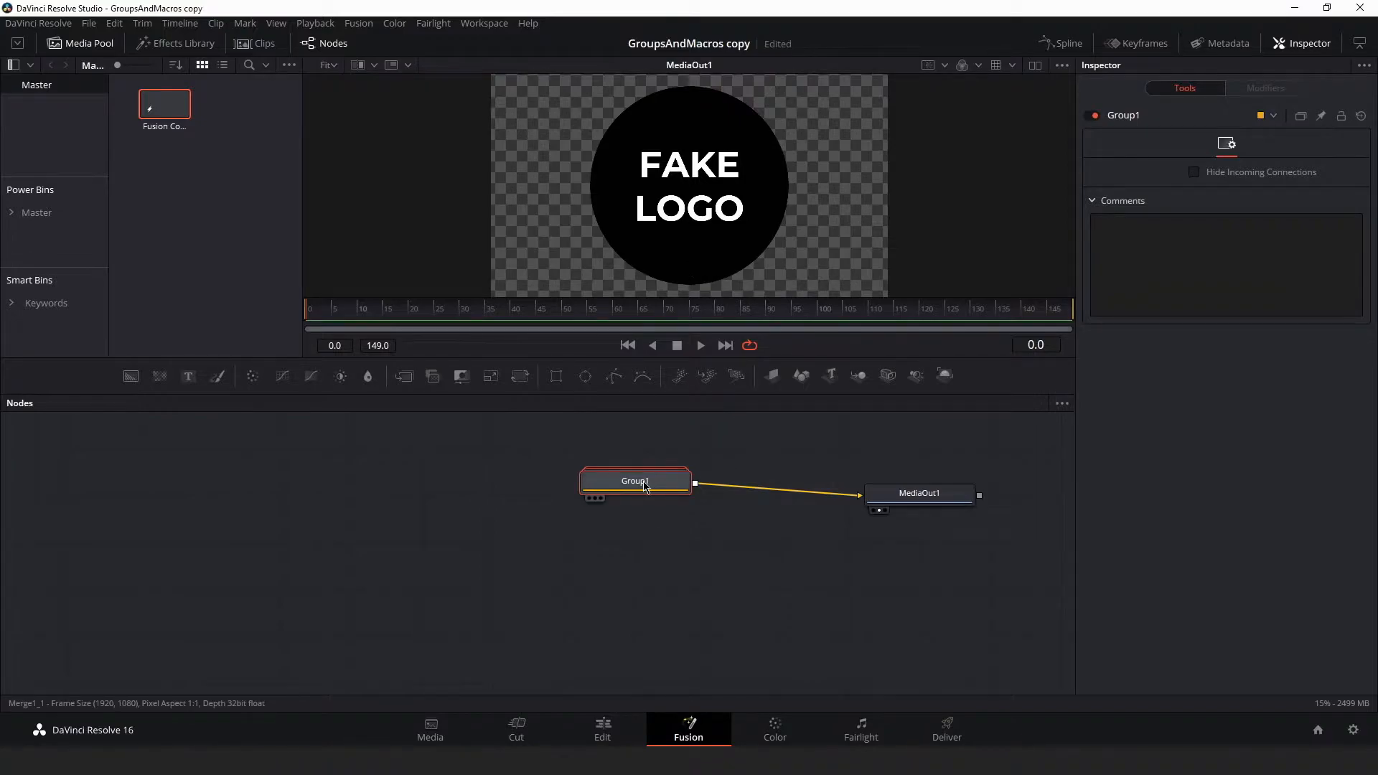
- Expand Group1 to view the nodes it contains
mouse_move(645, 487)
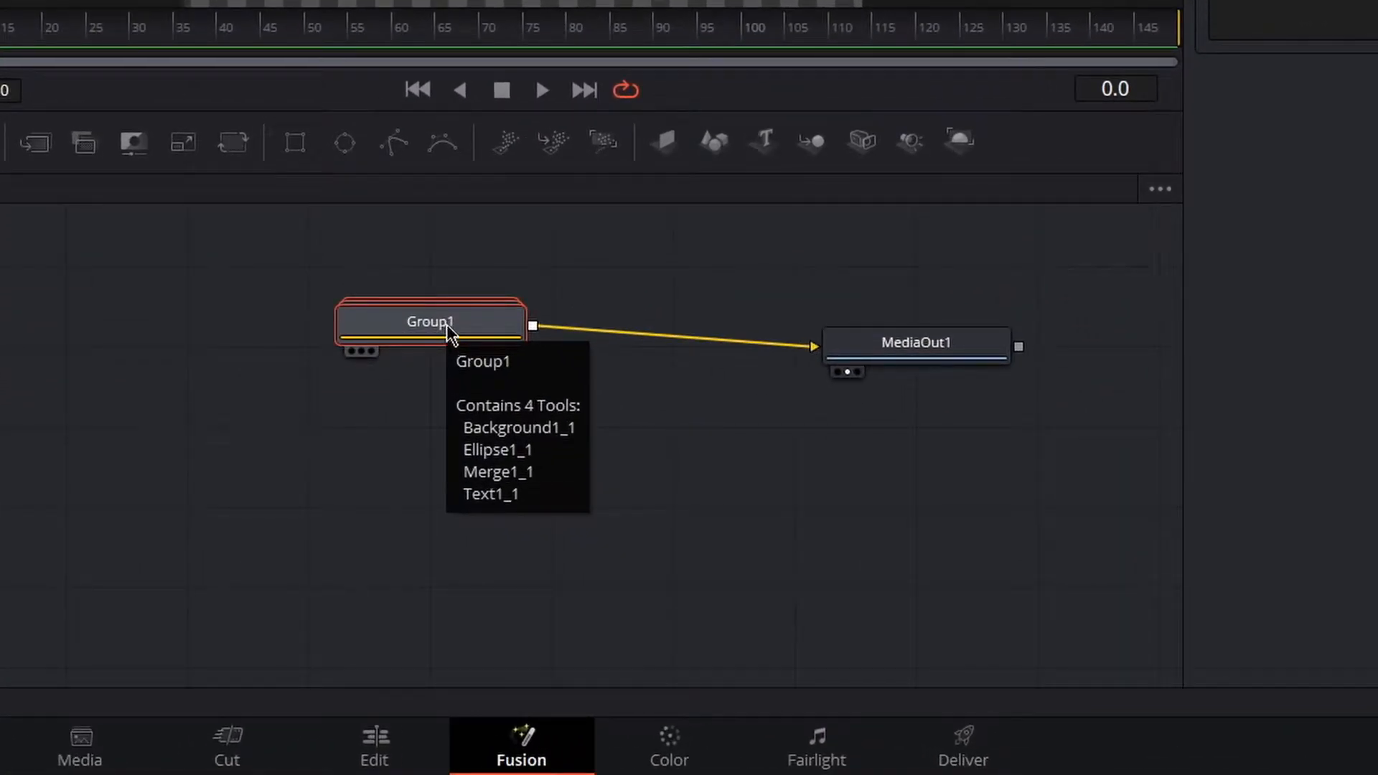
mouse_move(453, 325)
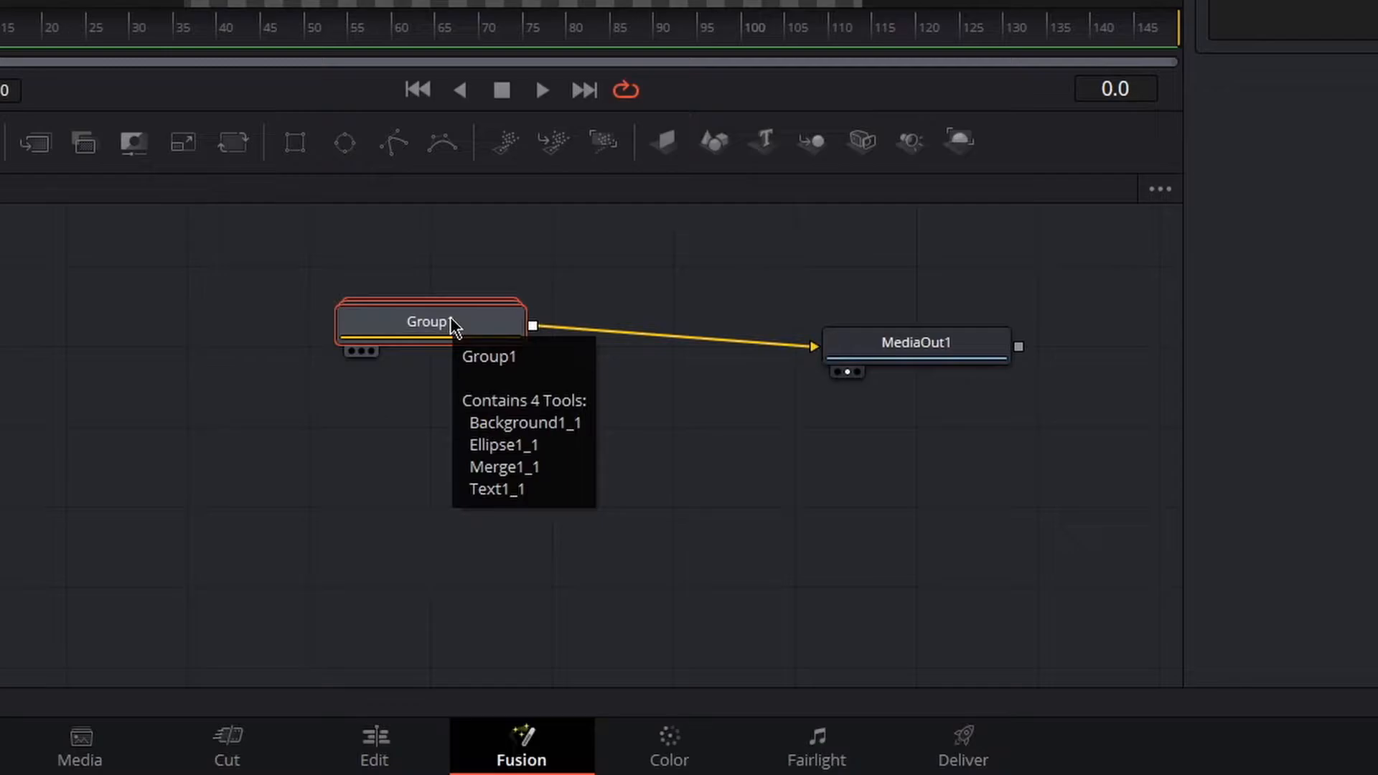
double_click(453, 322)
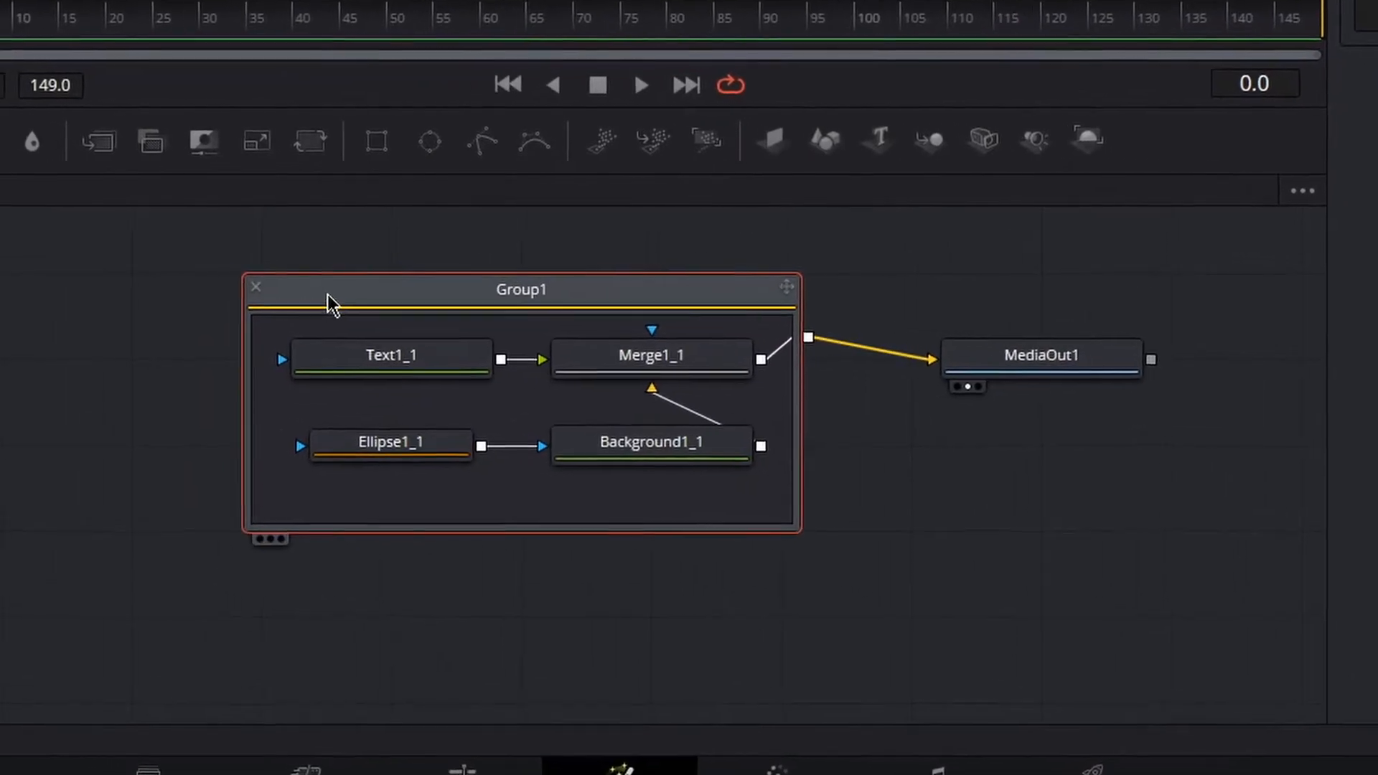
mouse_move(336, 293)
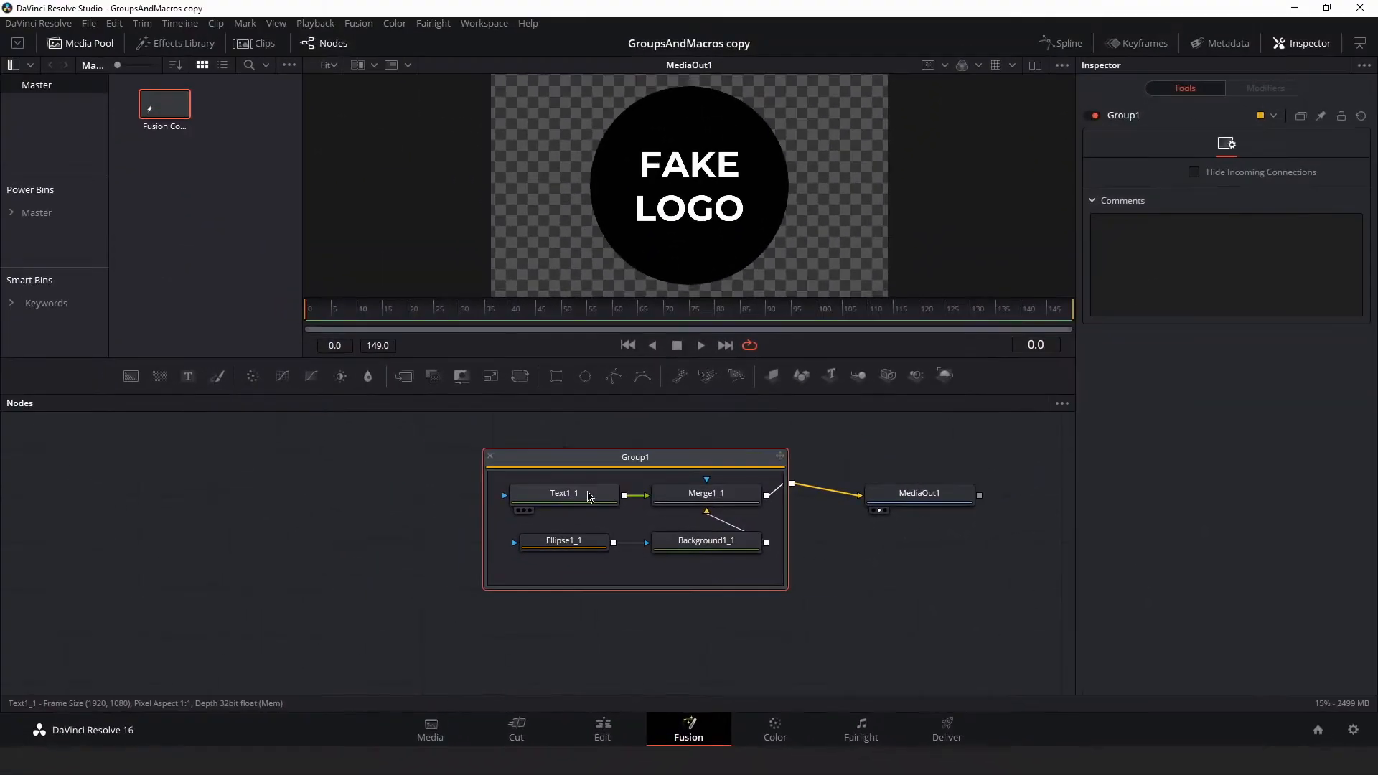
- Select the Text, Merge and Background nodes inside the group to view their settings, and collapse the group
click(590, 496)
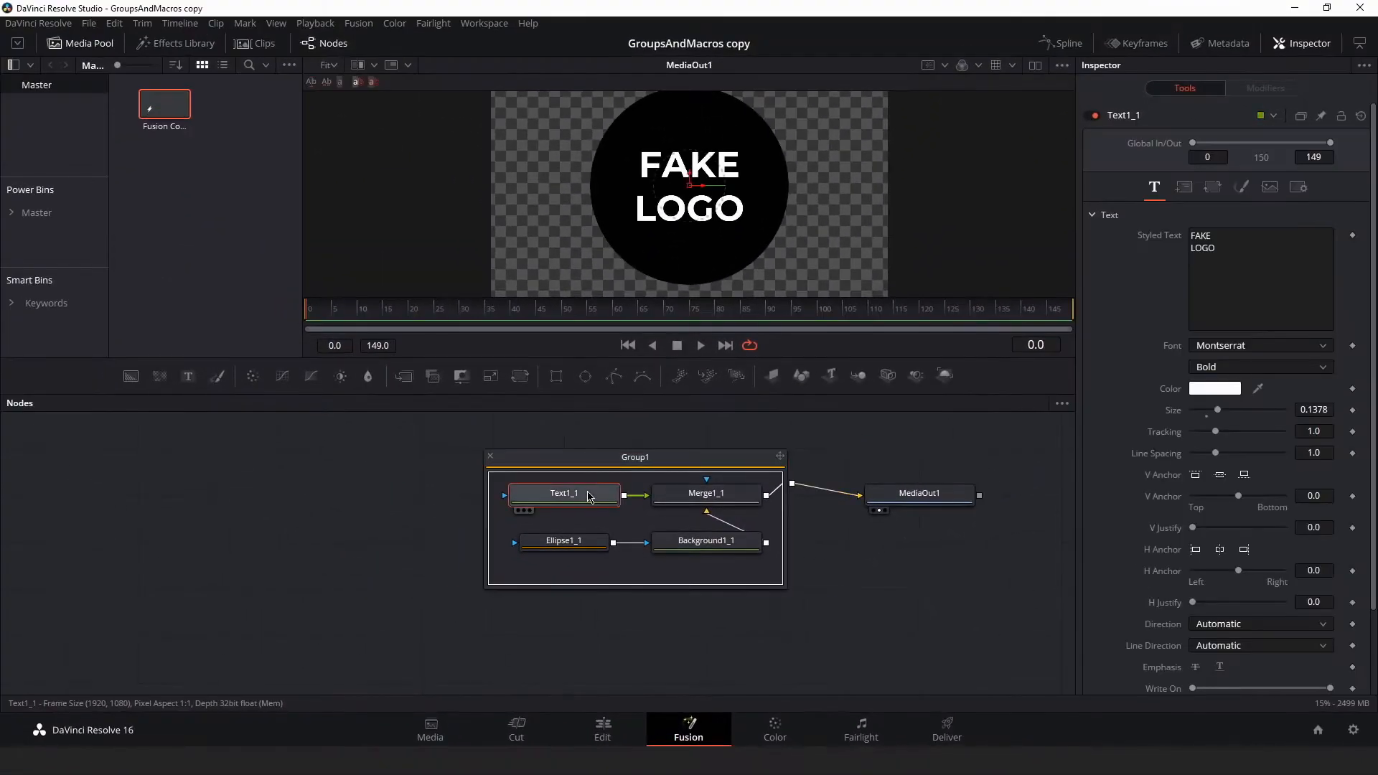
click(707, 499)
click(704, 548)
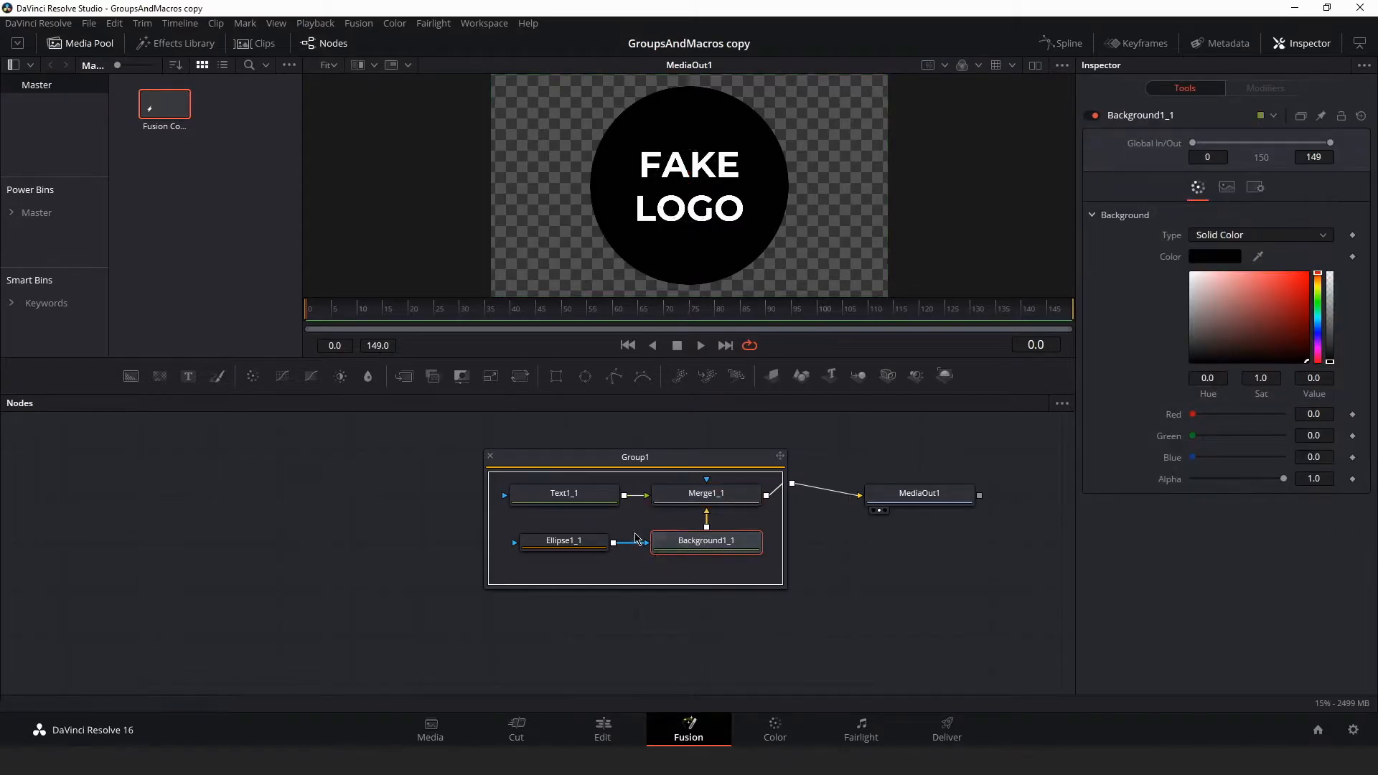
click(580, 542)
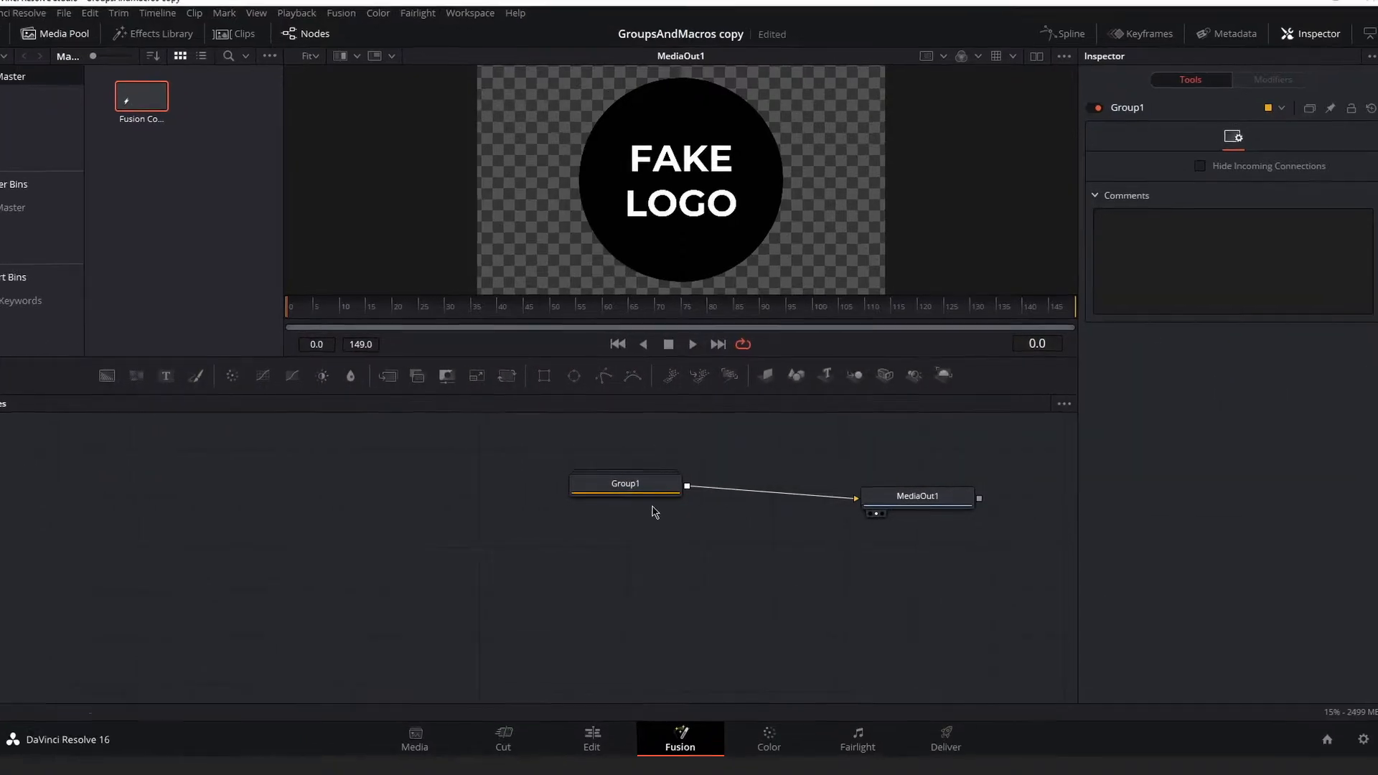
- Save Group1's settings to the Desktop as FakeLogoGroup
right_click(537, 514)
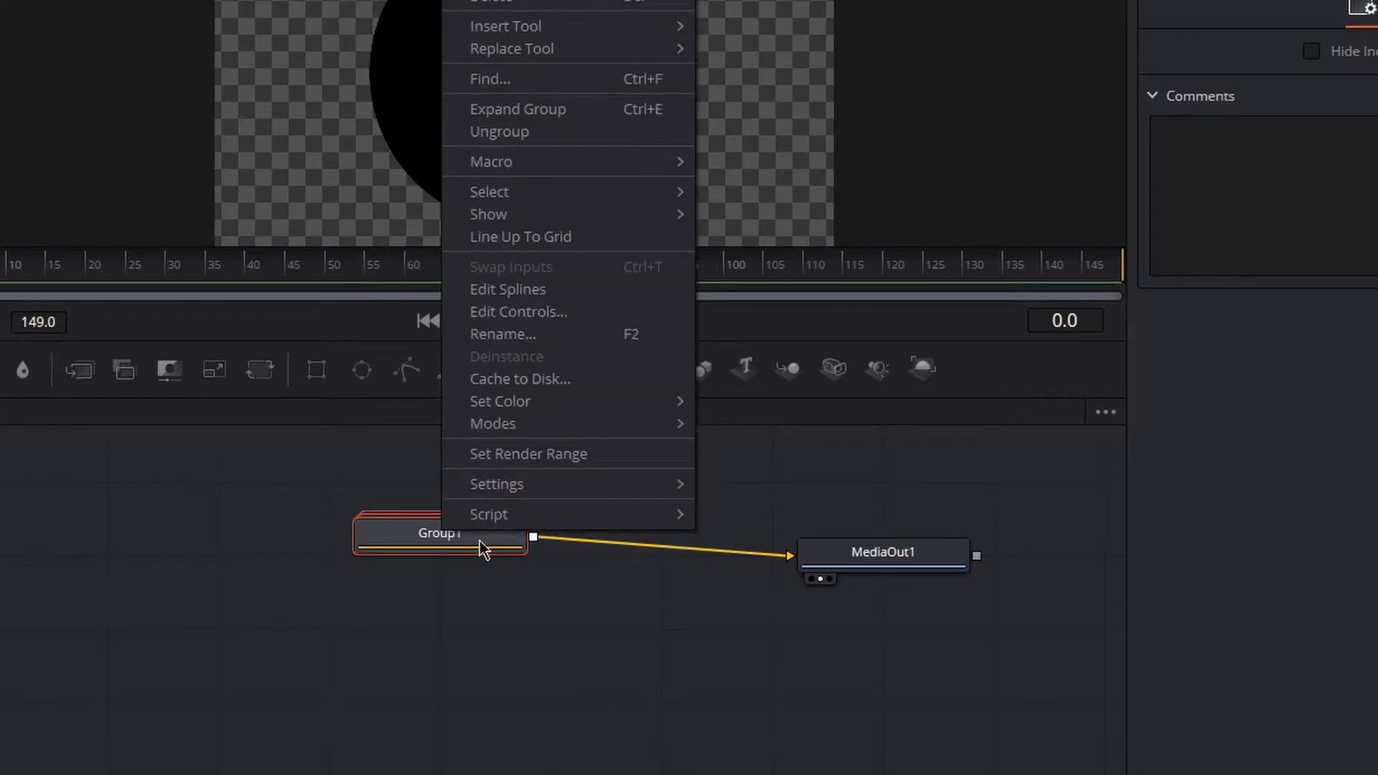
mouse_move(572, 484)
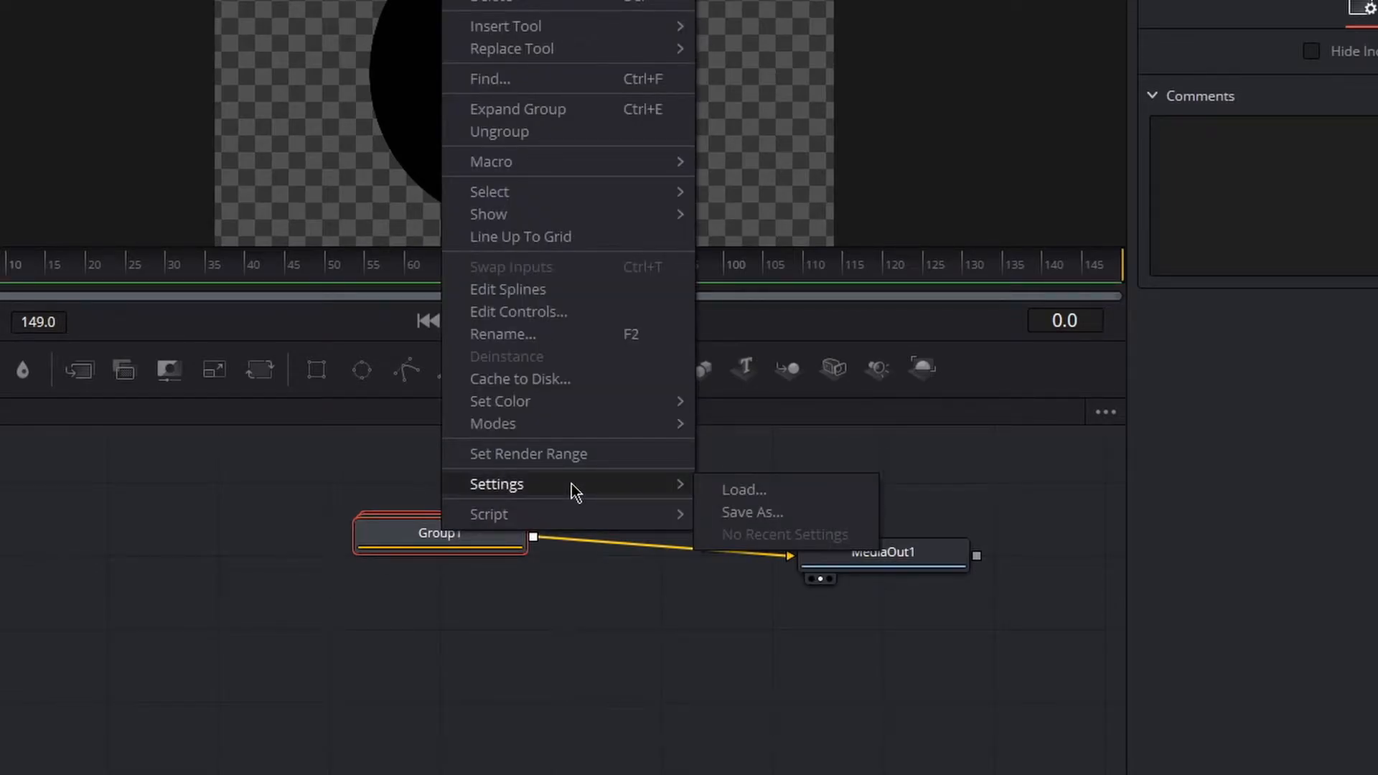
click(761, 515)
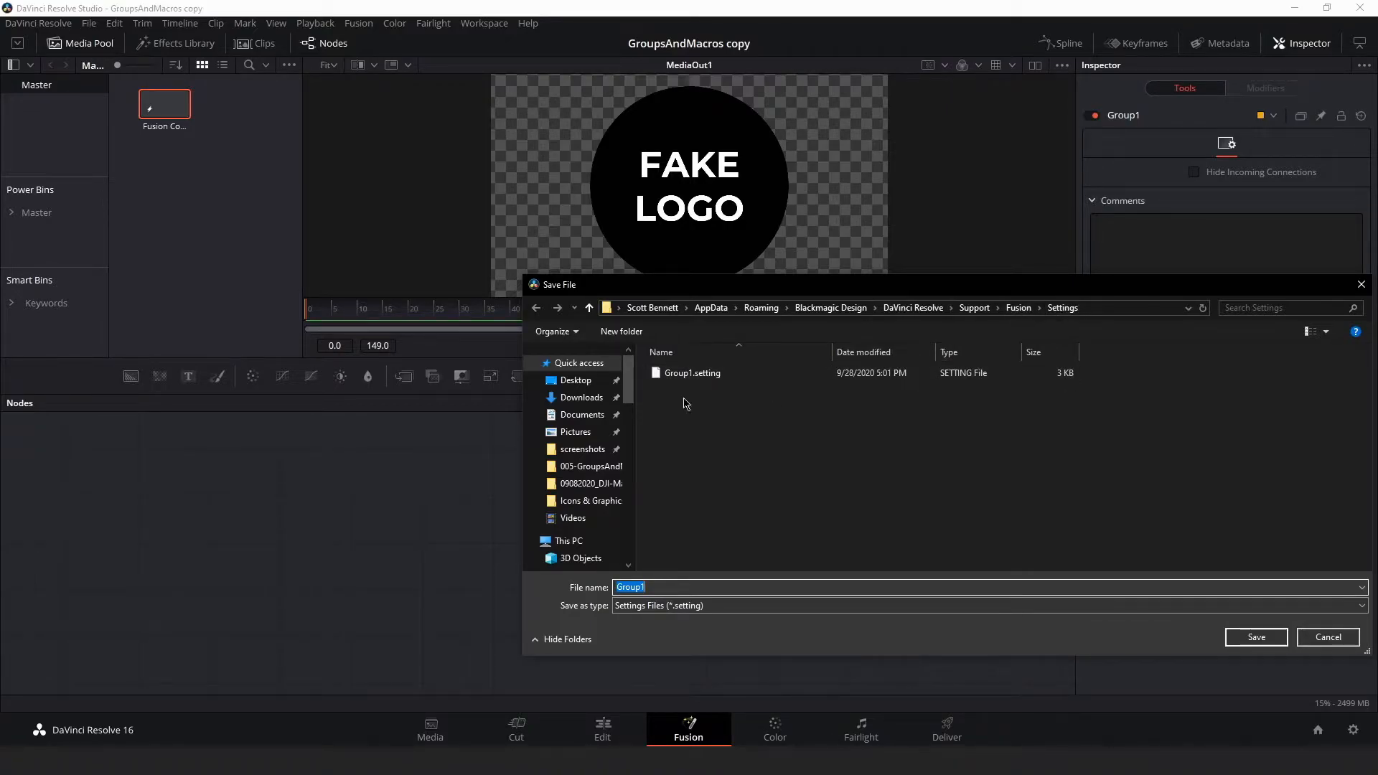
click(560, 382)
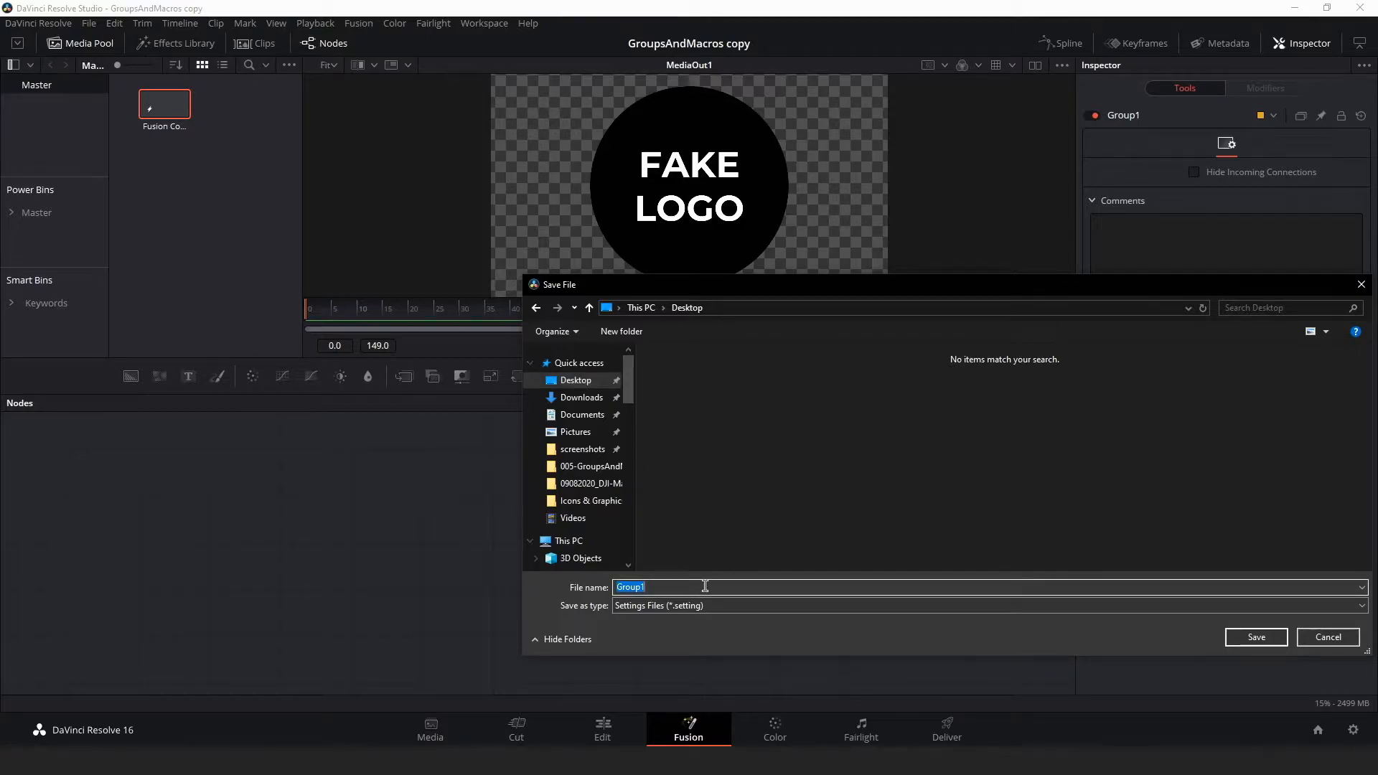
text(FakeLogoGroup)
key(Return)
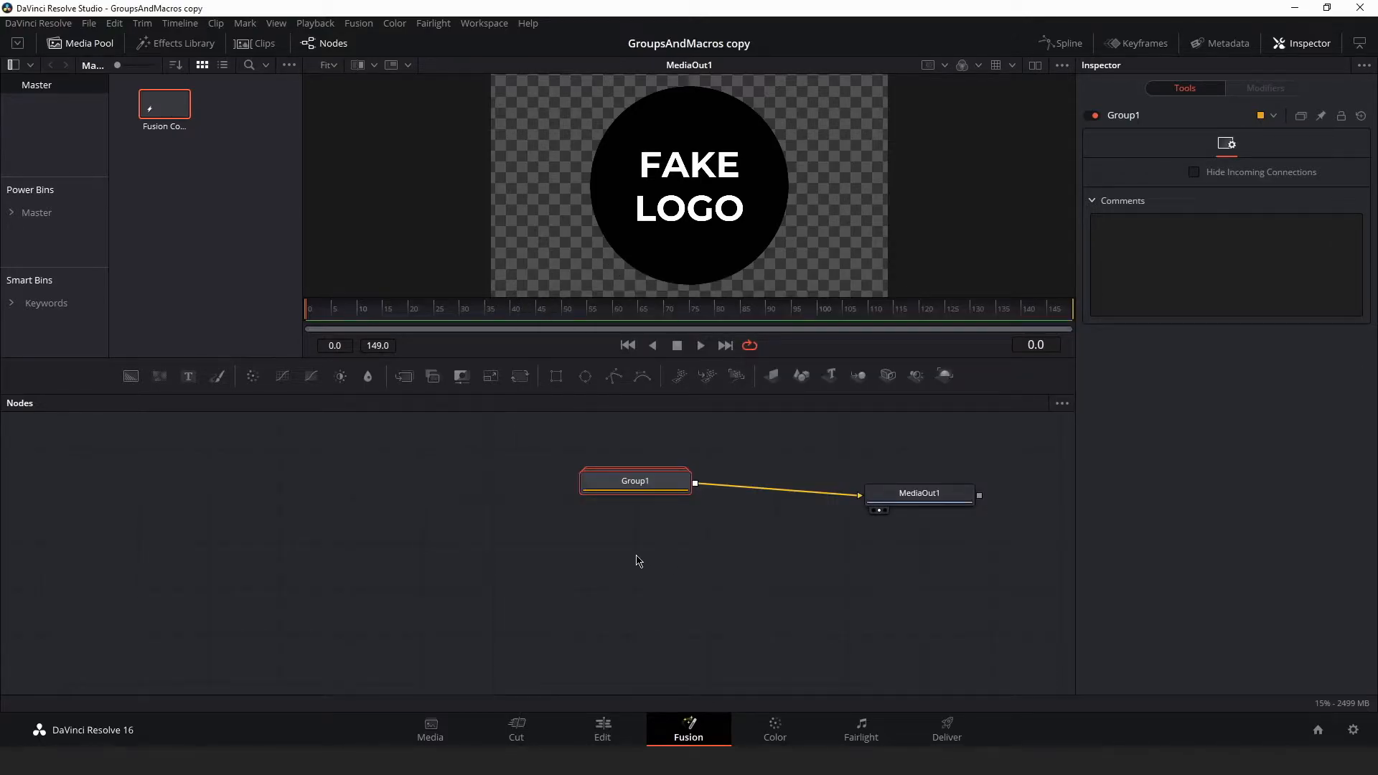
- Import the FakeLogoGroup.setting file from the Desktop into the node graph and reposition the new group
click(142, 761)
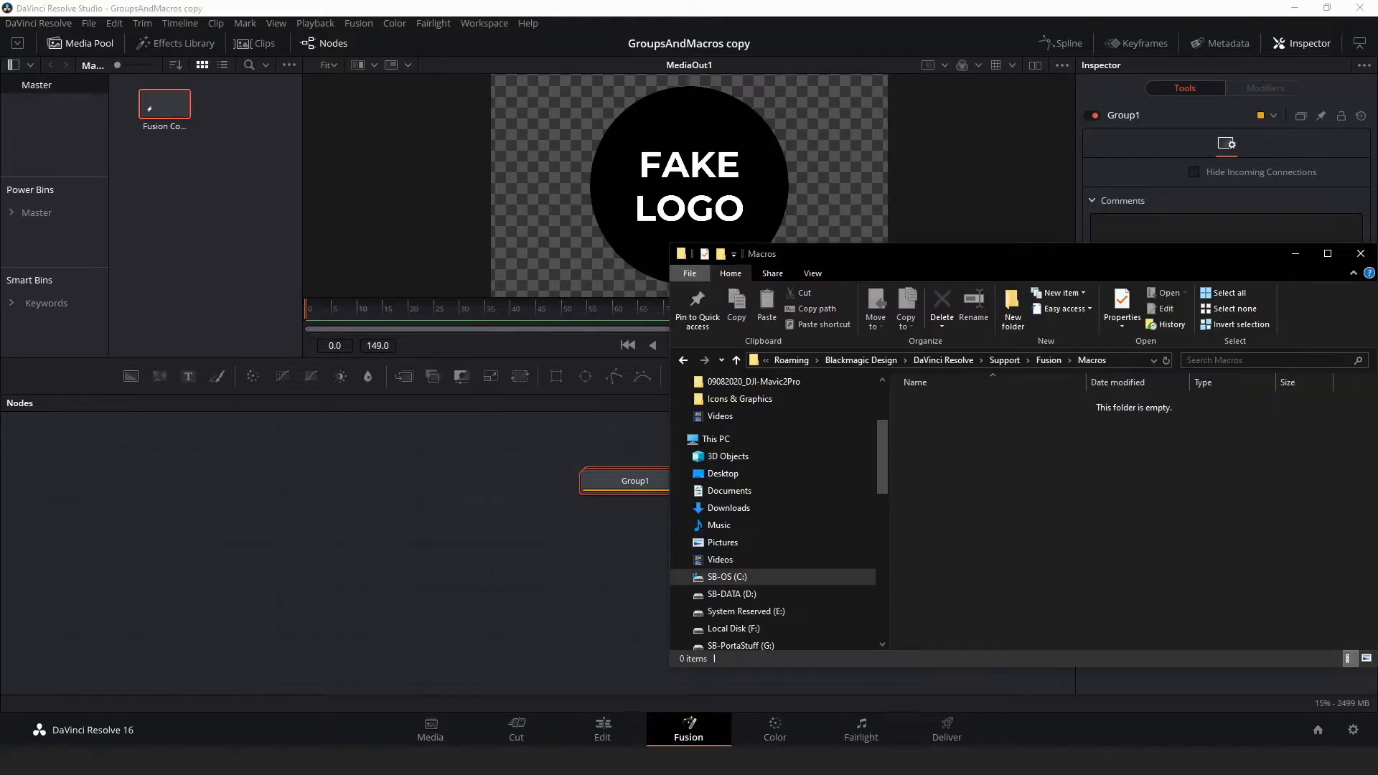
click(723, 474)
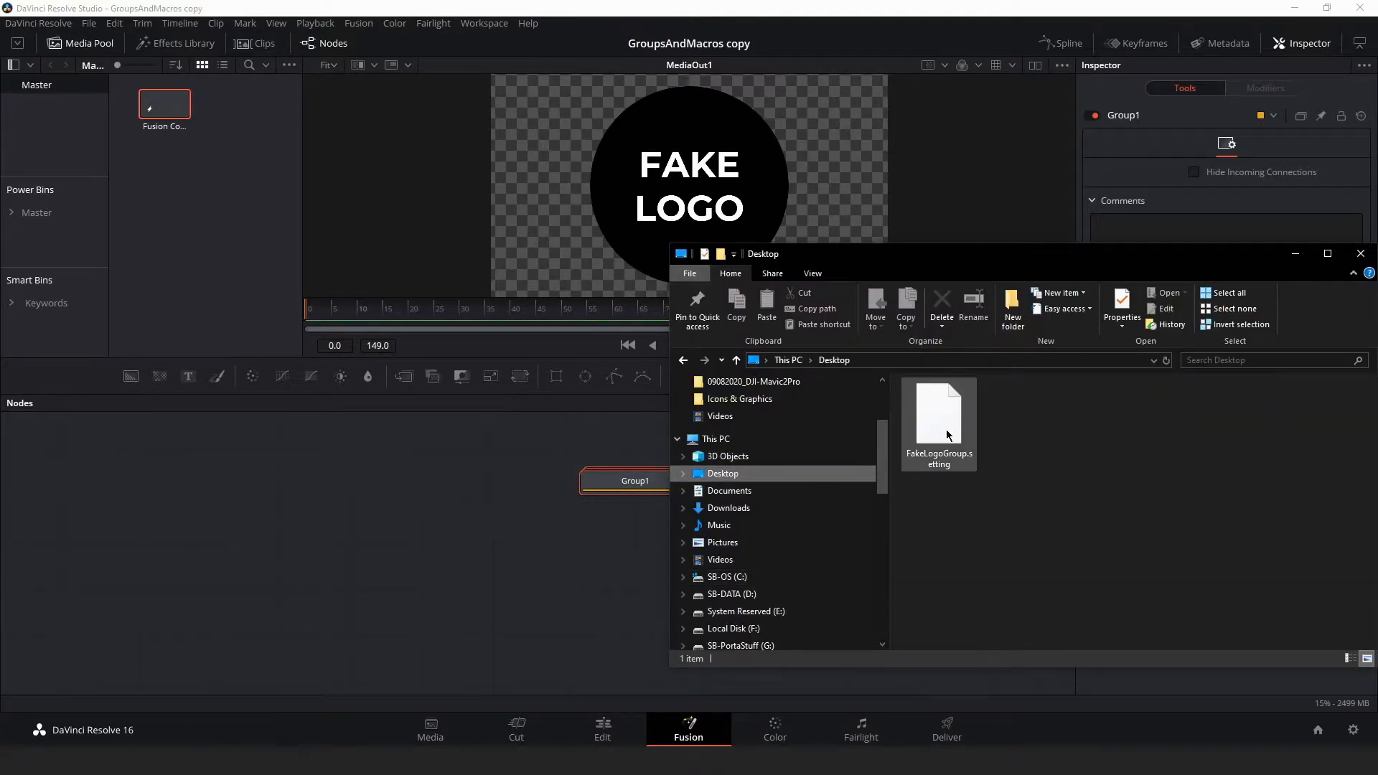
click(918, 441)
drag(918, 441, 438, 551)
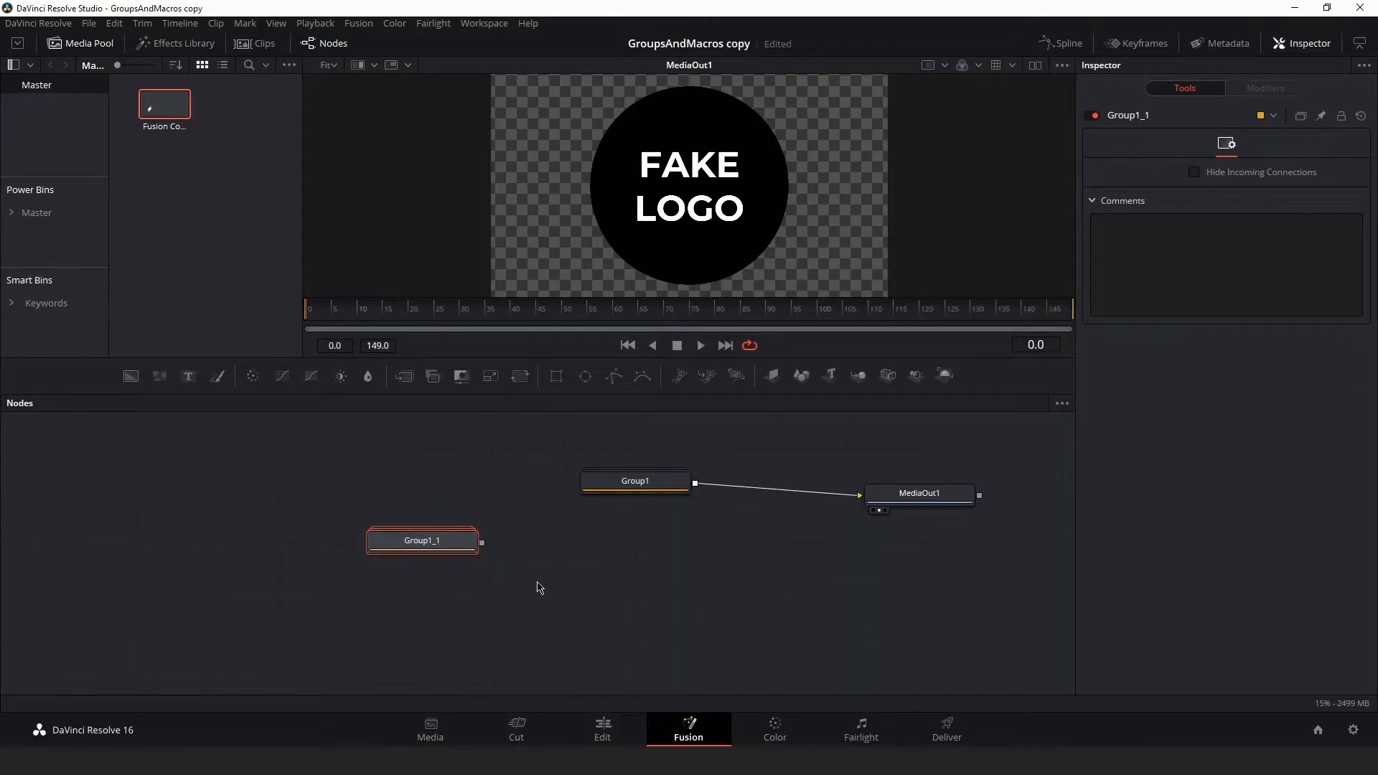
drag(438, 551, 648, 559)
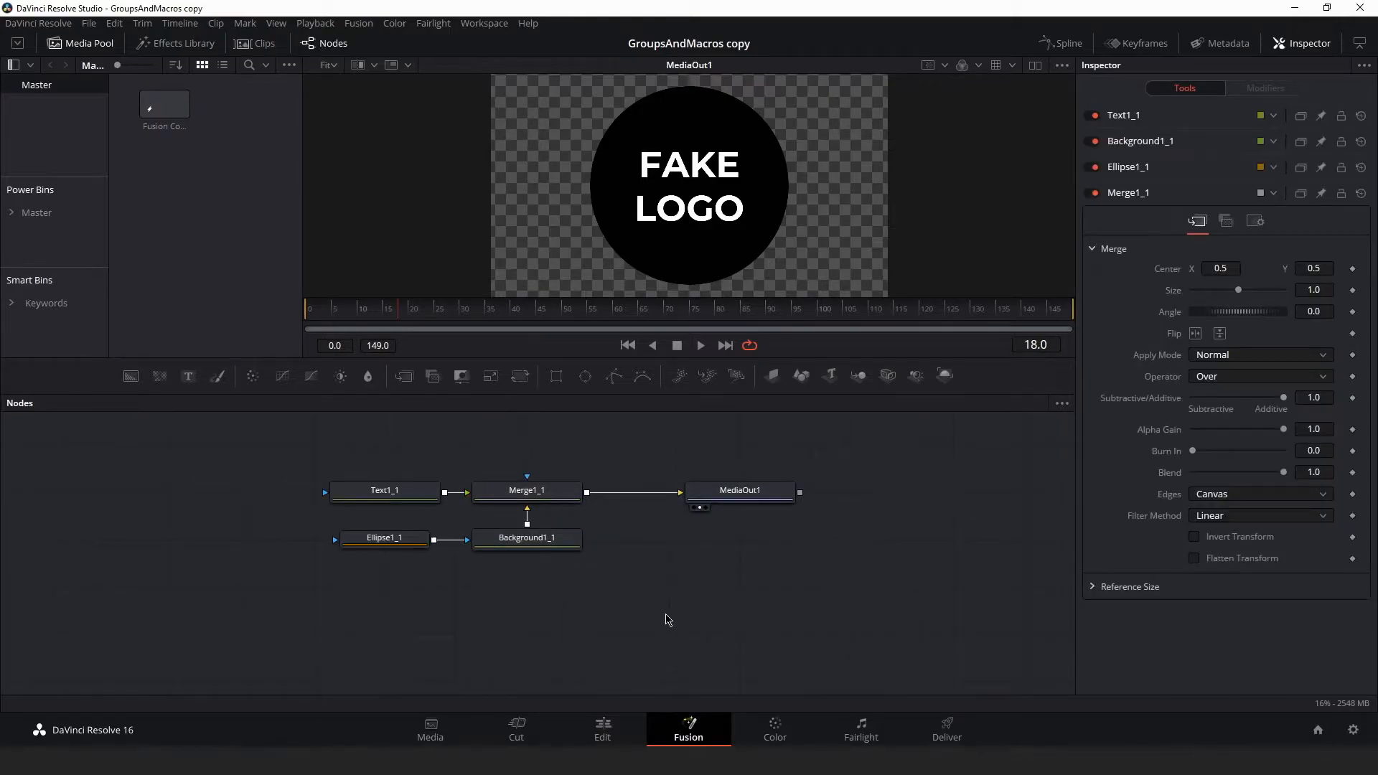
- Select the four logo nodes and create a macro from them
drag(667, 614, 418, 482)
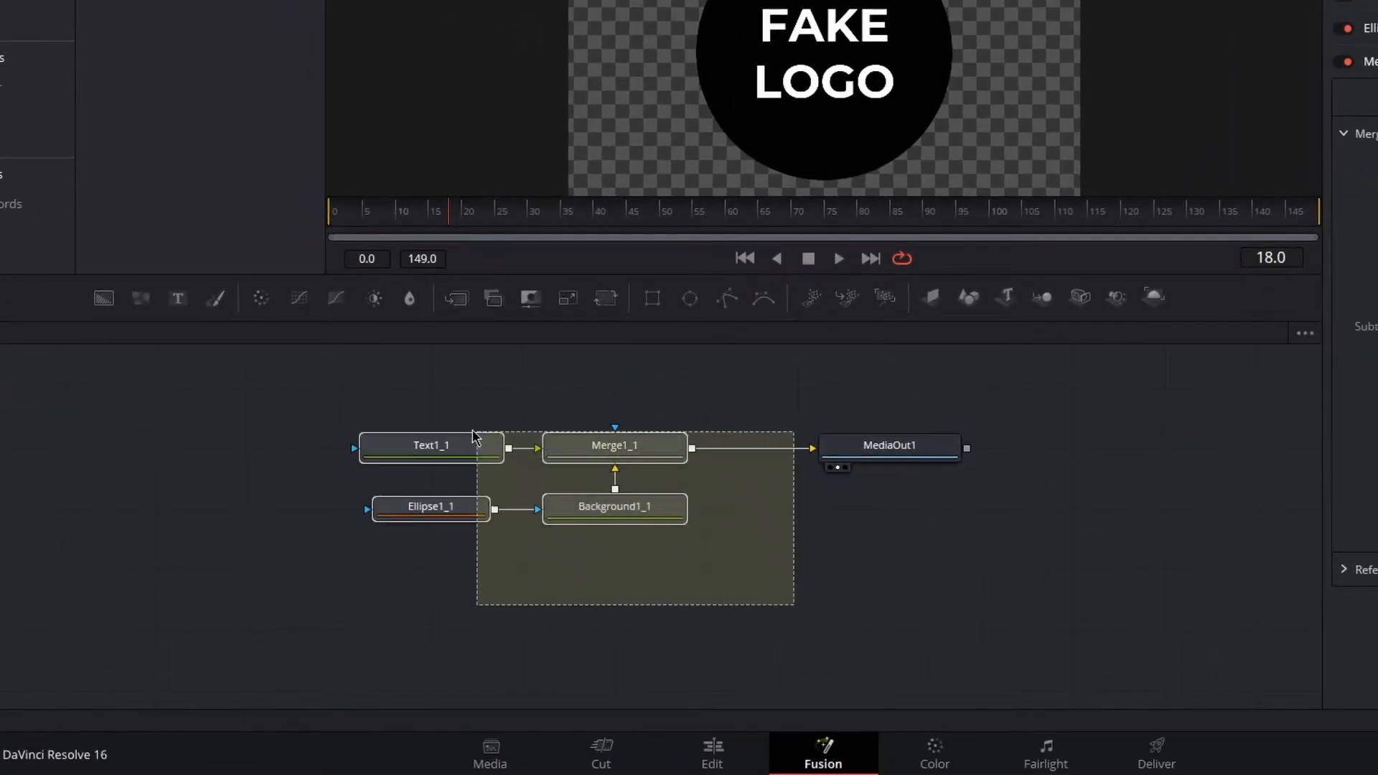
drag(474, 435, 389, 416)
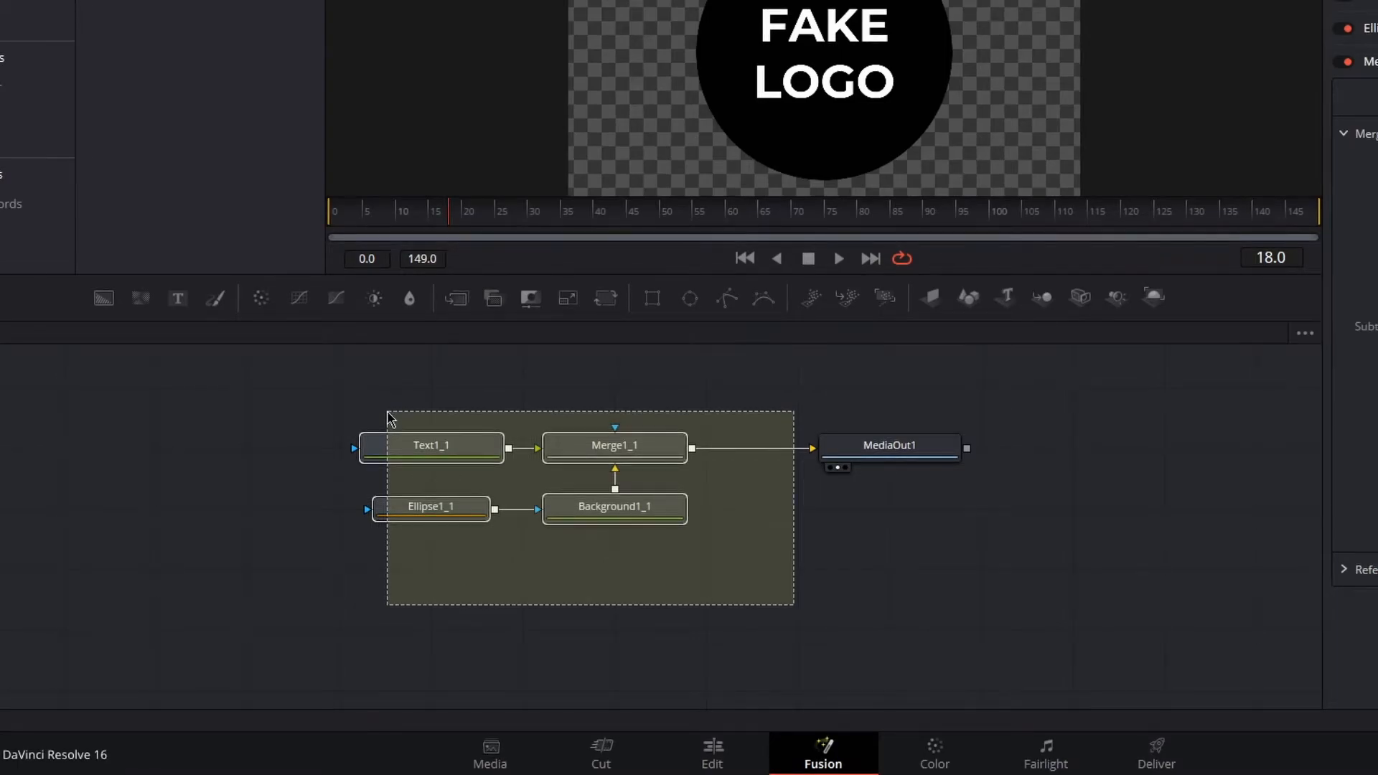
drag(389, 417, 388, 416)
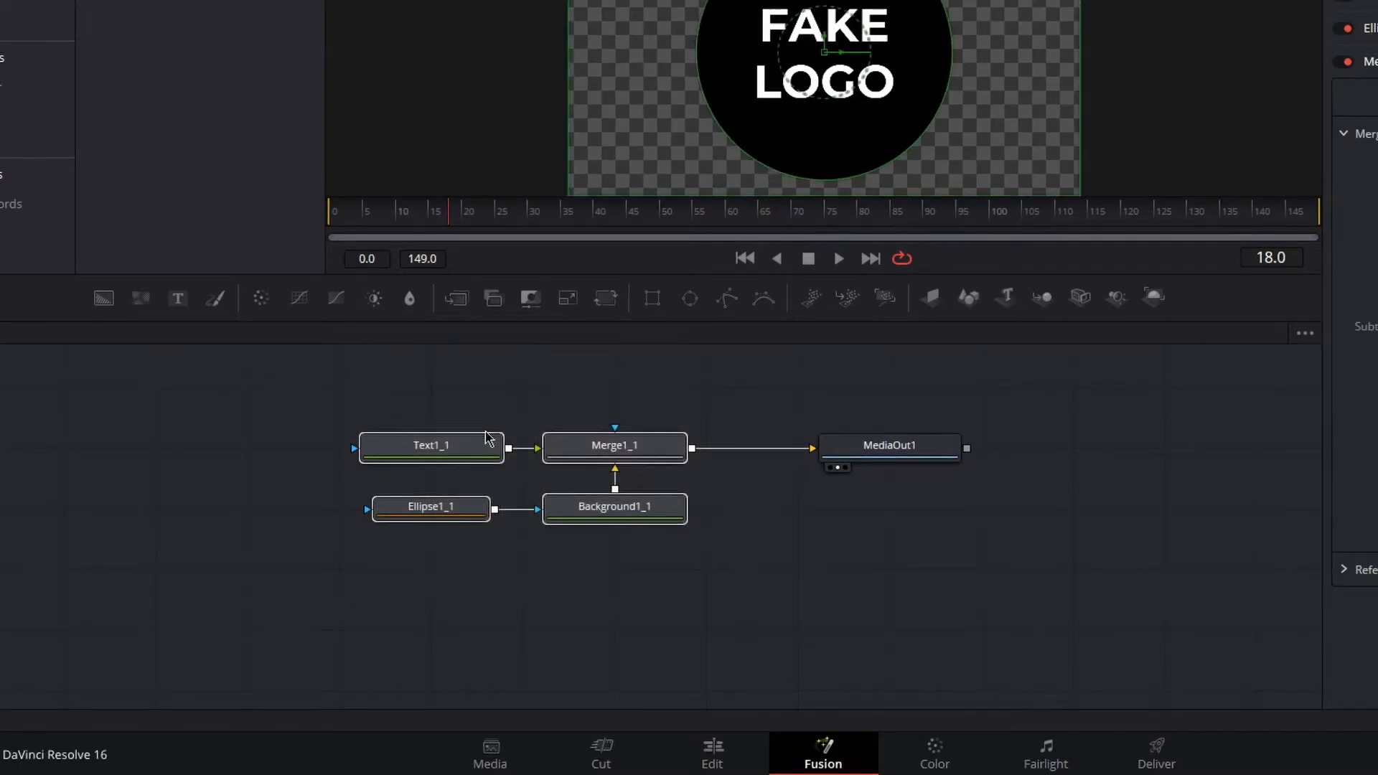
right_click(605, 460)
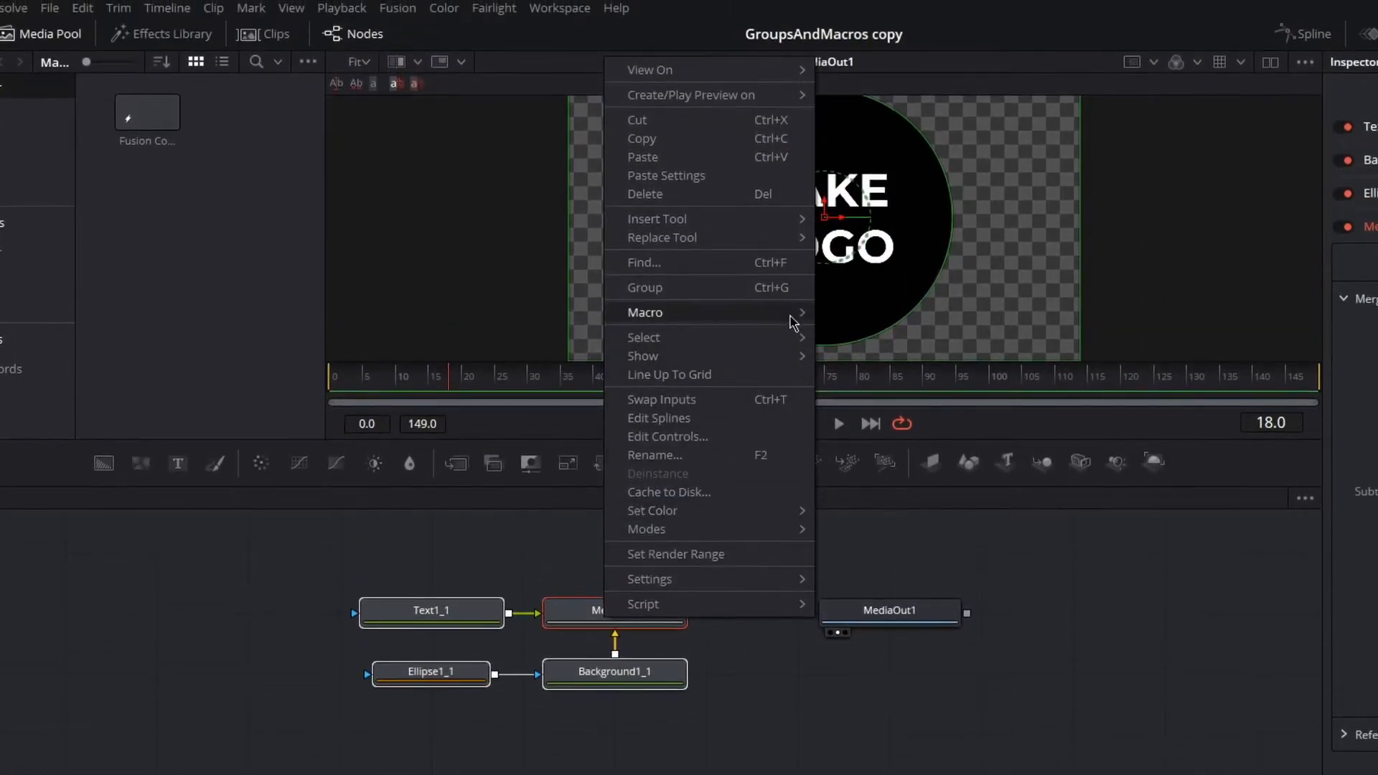
mouse_move(794, 320)
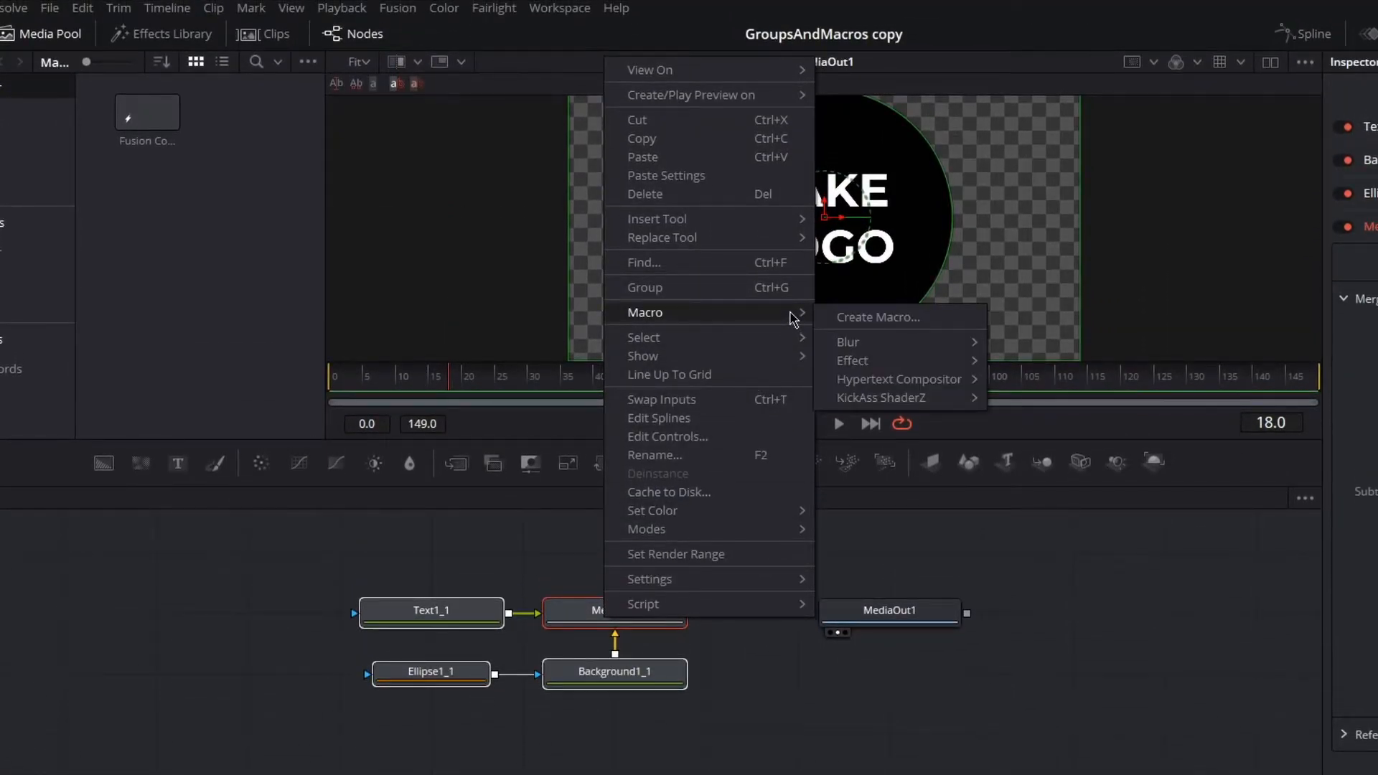
click(905, 321)
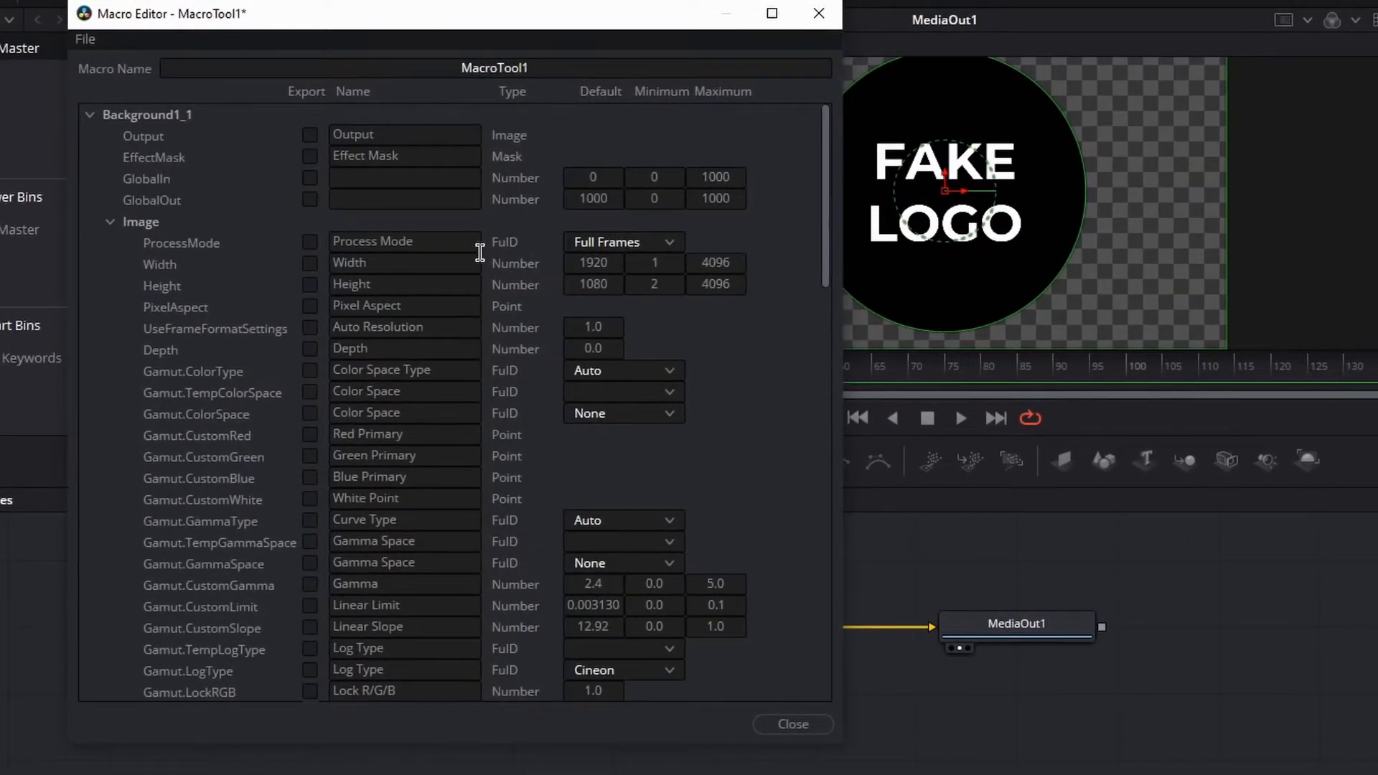
- Browse the Background and Merge node entries in the Macro Editor
click(110, 221)
click(109, 244)
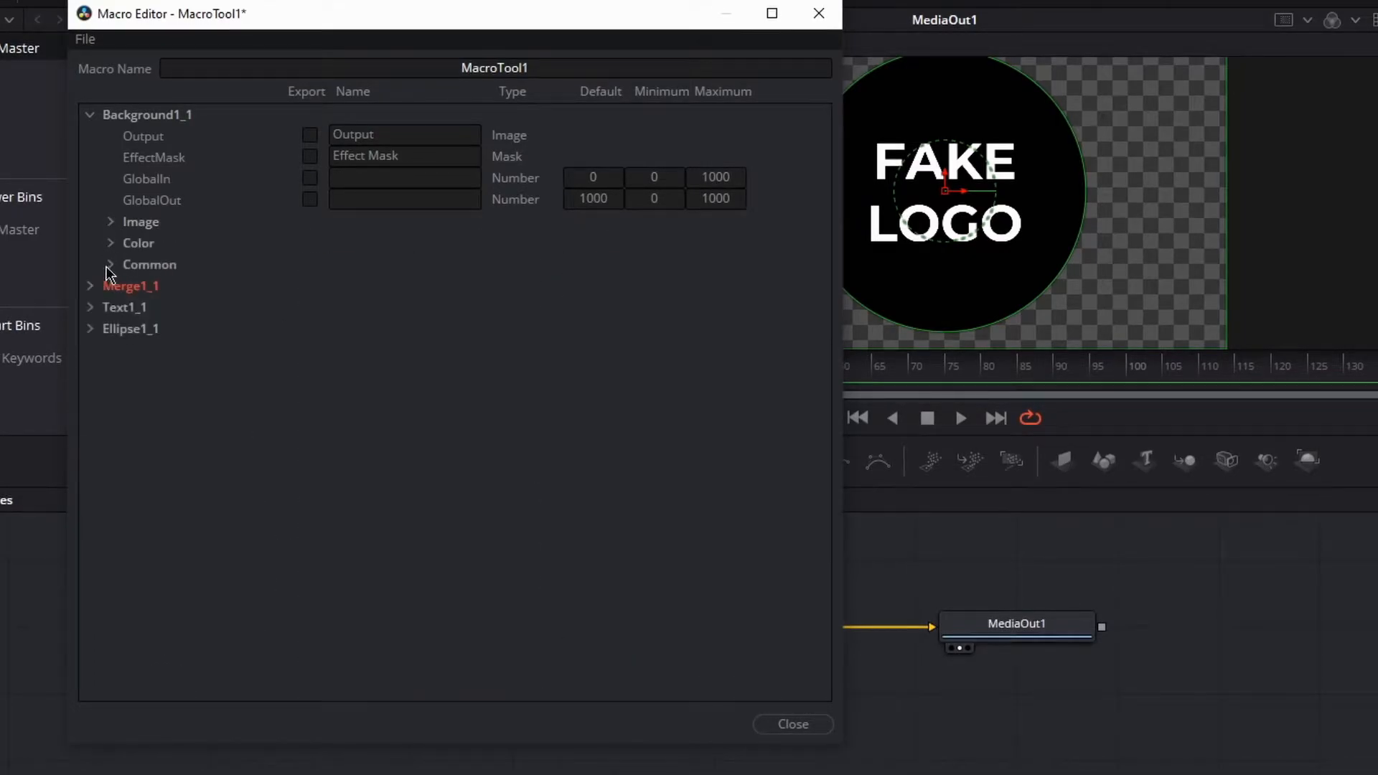
click(90, 116)
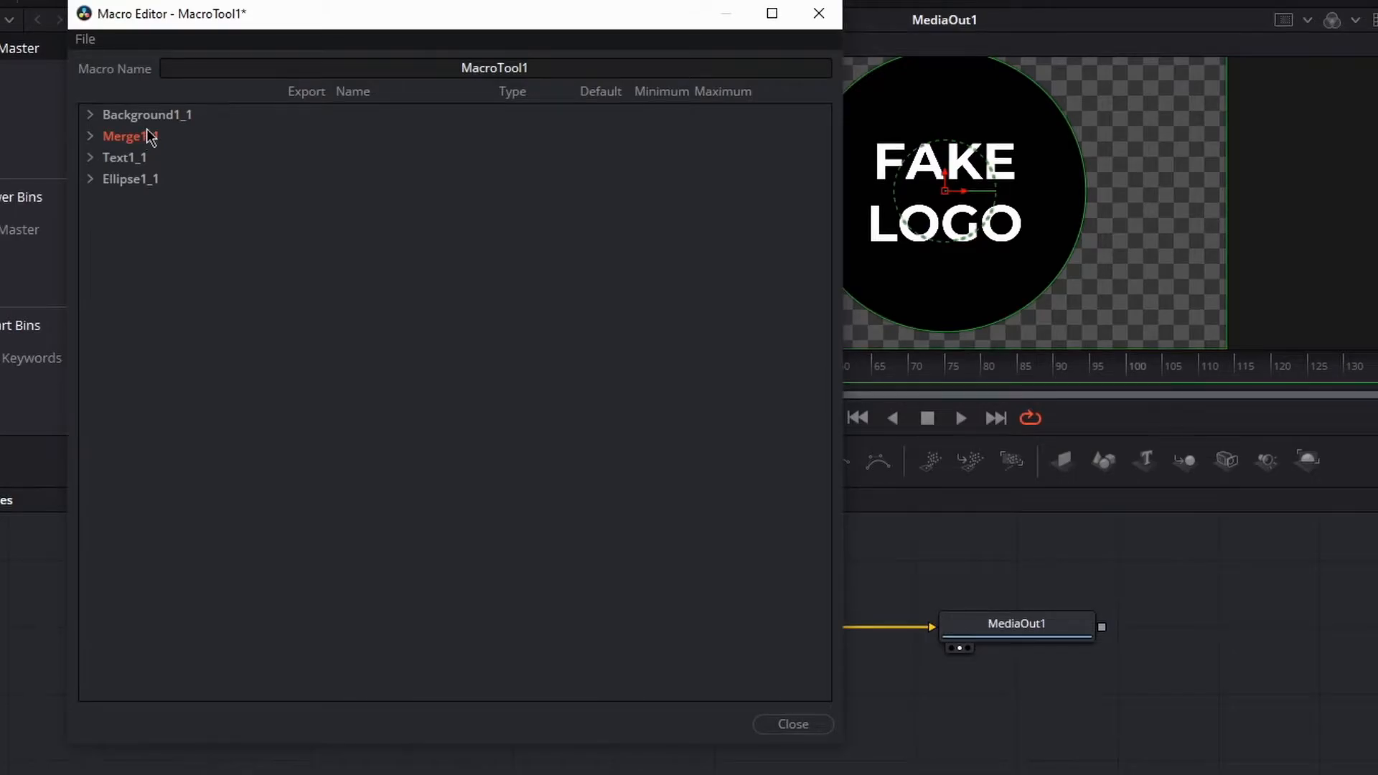
click(91, 136)
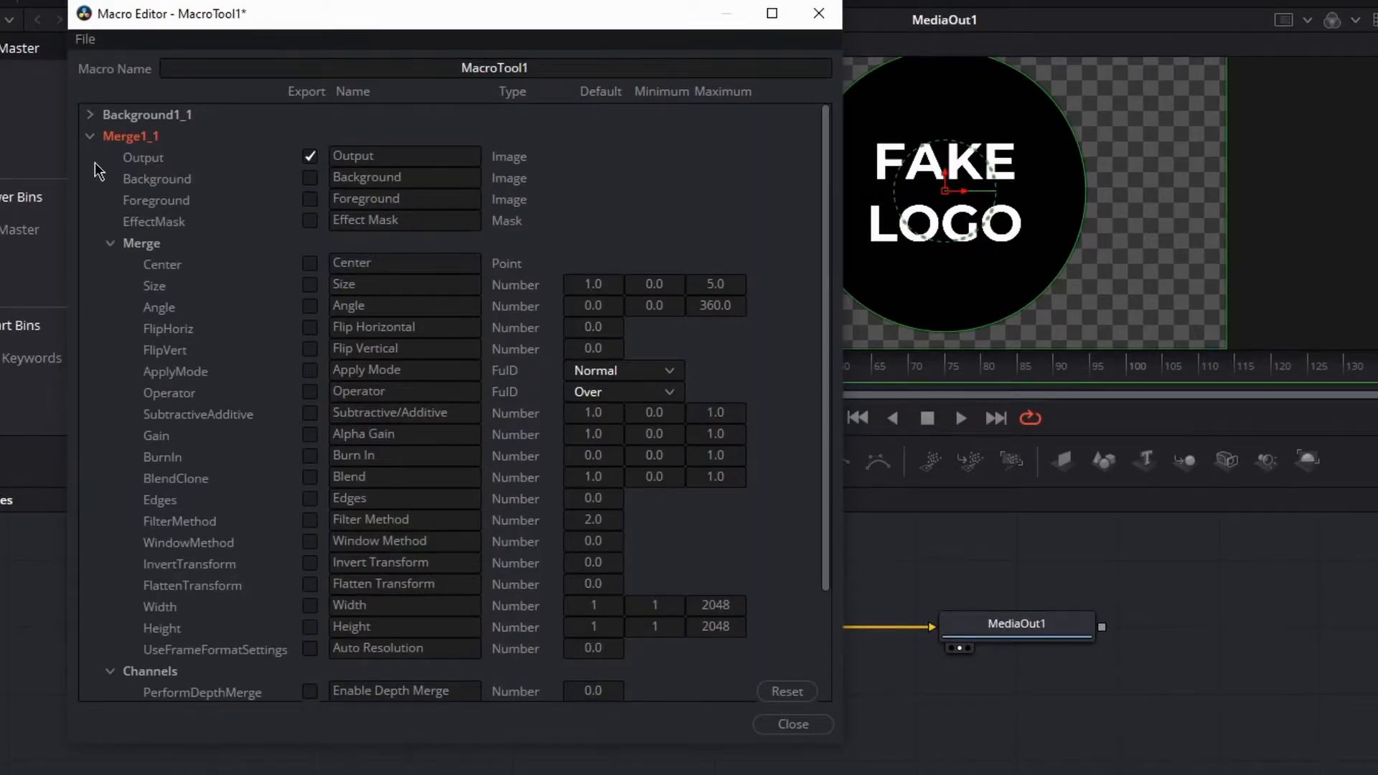
click(92, 136)
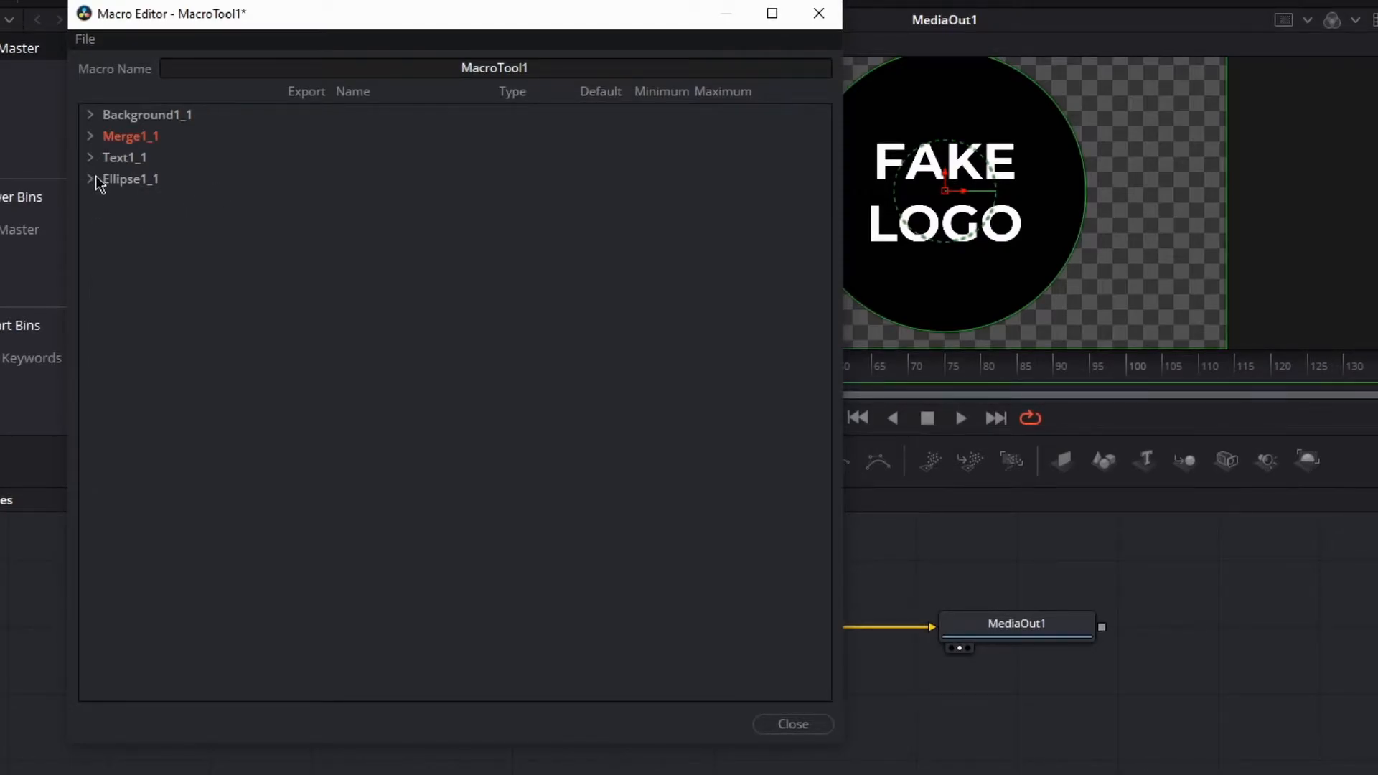
- Browse the Text node's control categories in the Macro Editor
click(90, 156)
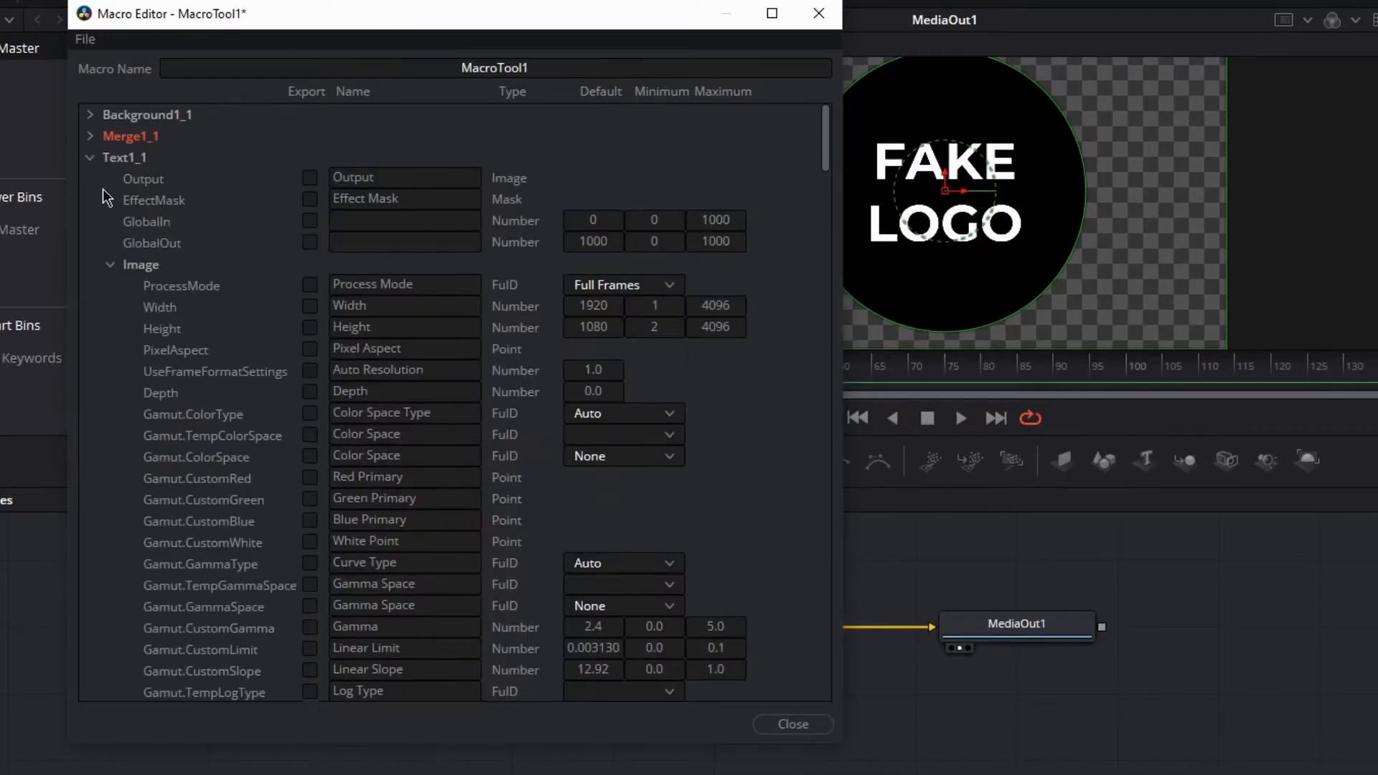
click(111, 265)
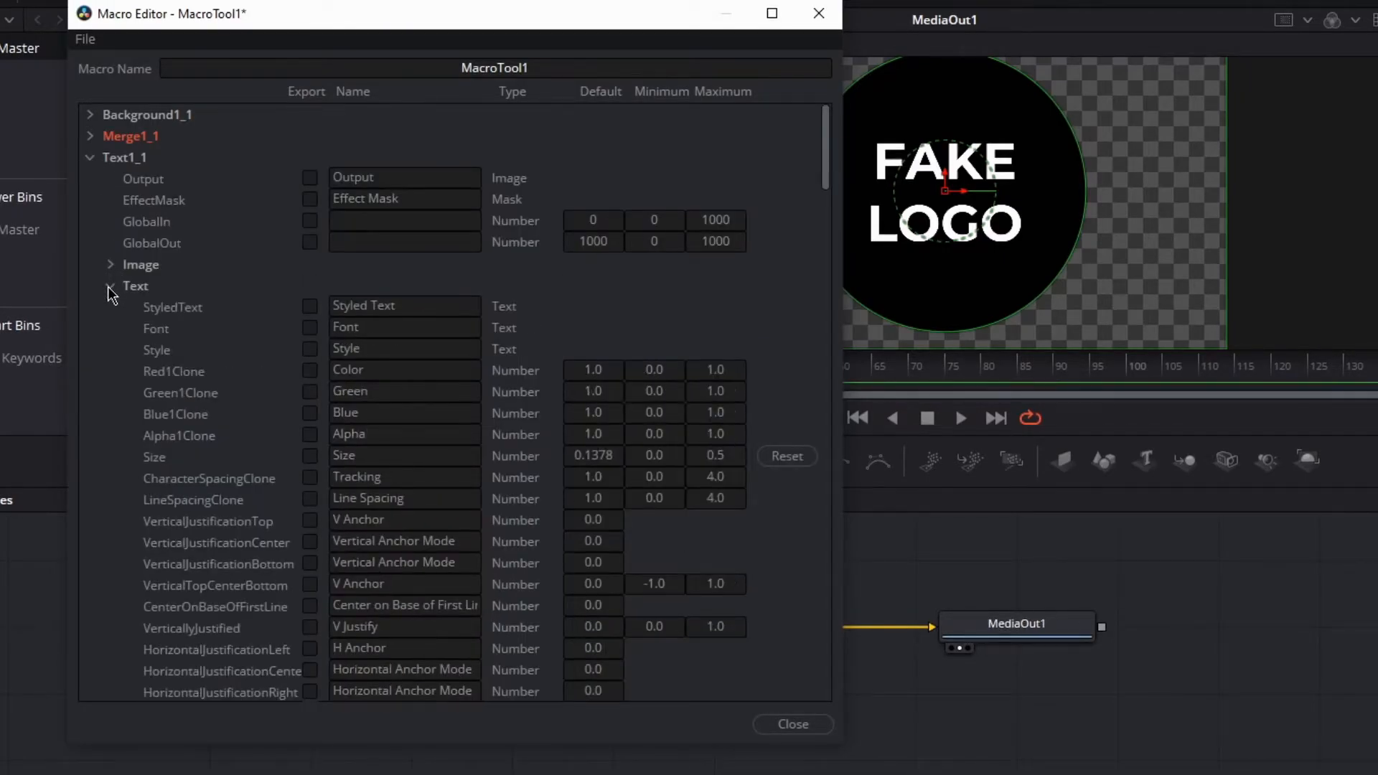
click(112, 287)
click(112, 307)
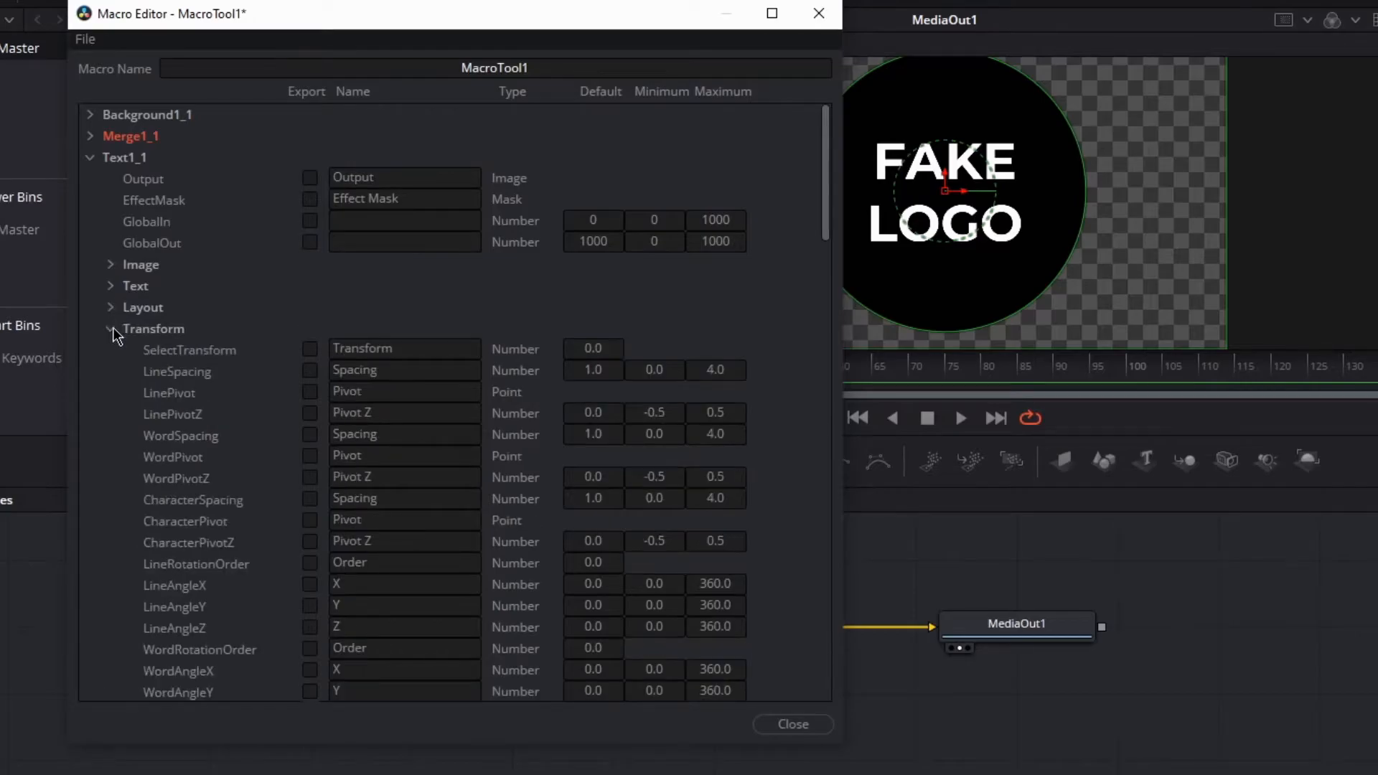
click(113, 328)
click(110, 350)
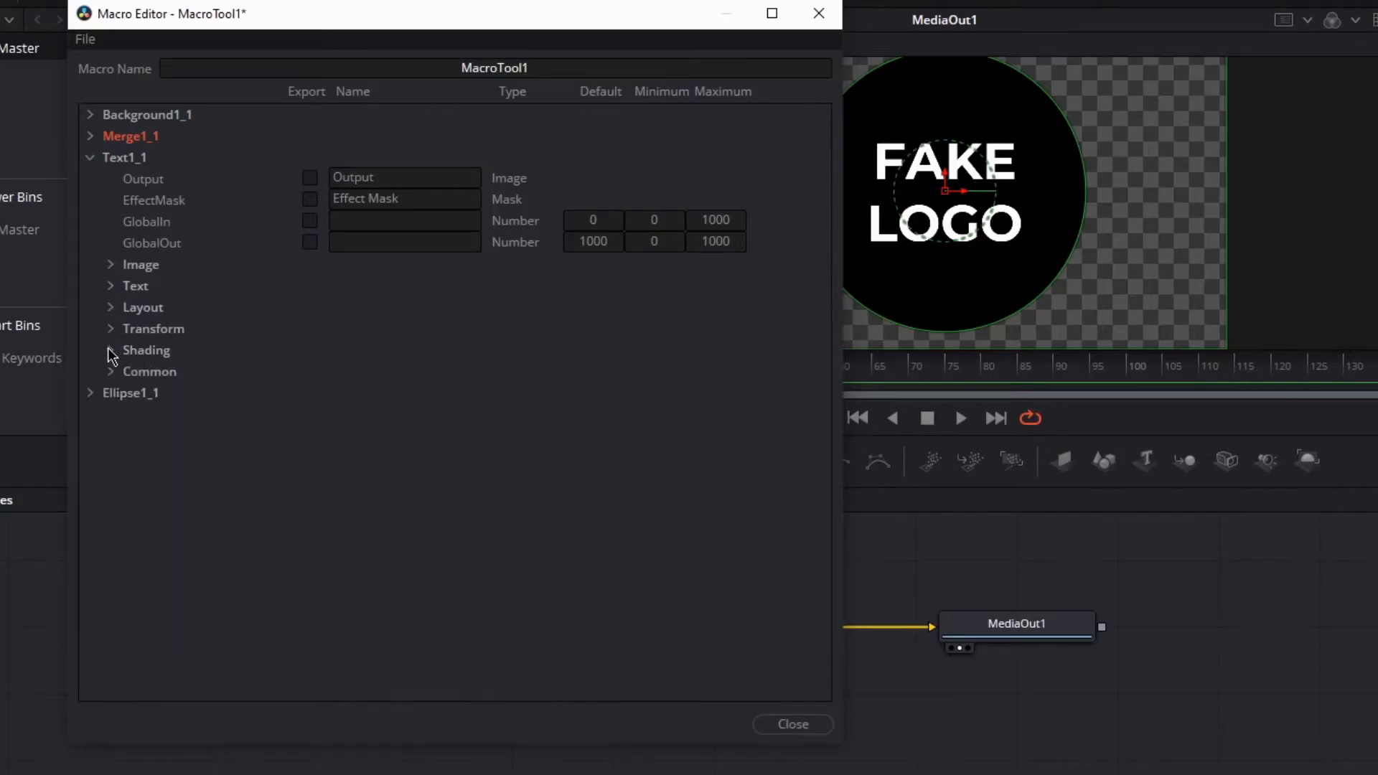
- Expand the Text node's Text category and tick Export for its Font, Style and color controls
click(112, 286)
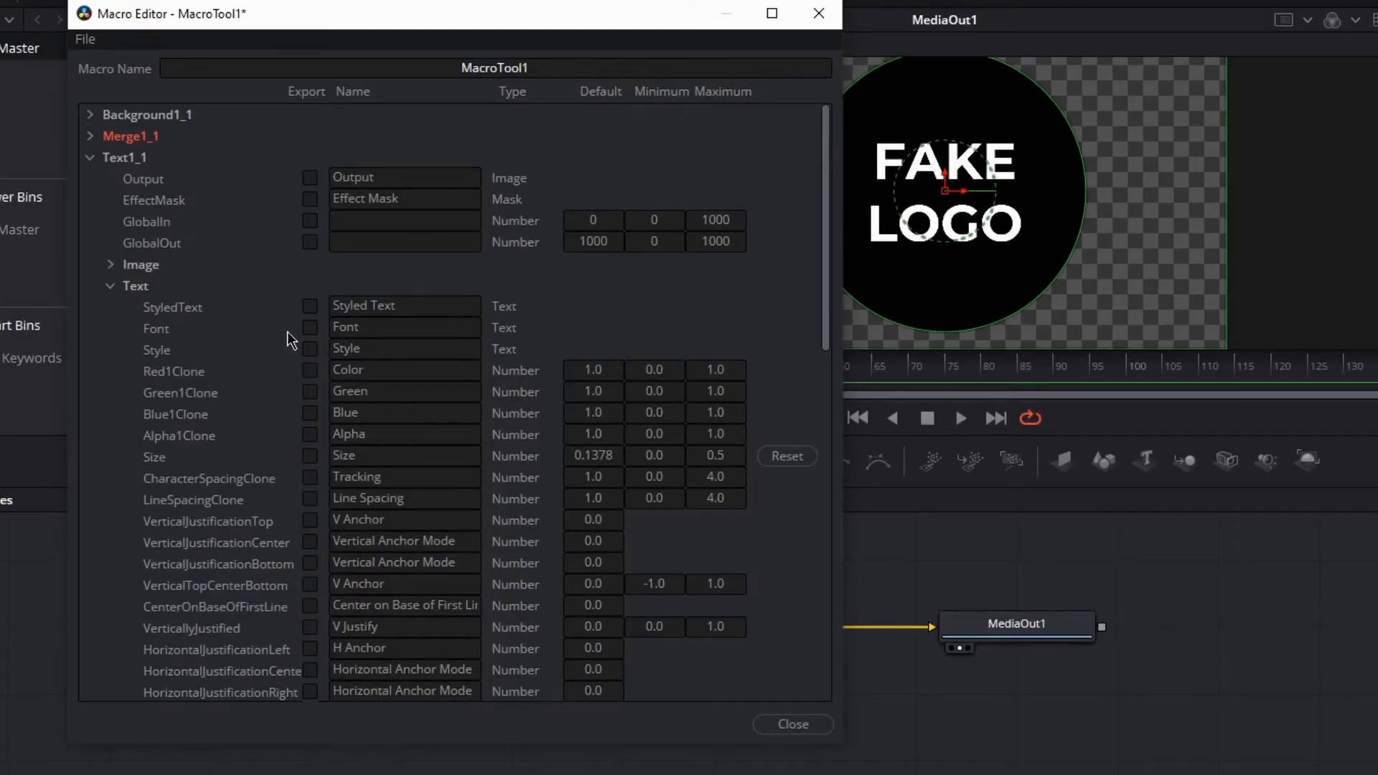
click(309, 329)
click(313, 369)
click(309, 413)
click(309, 436)
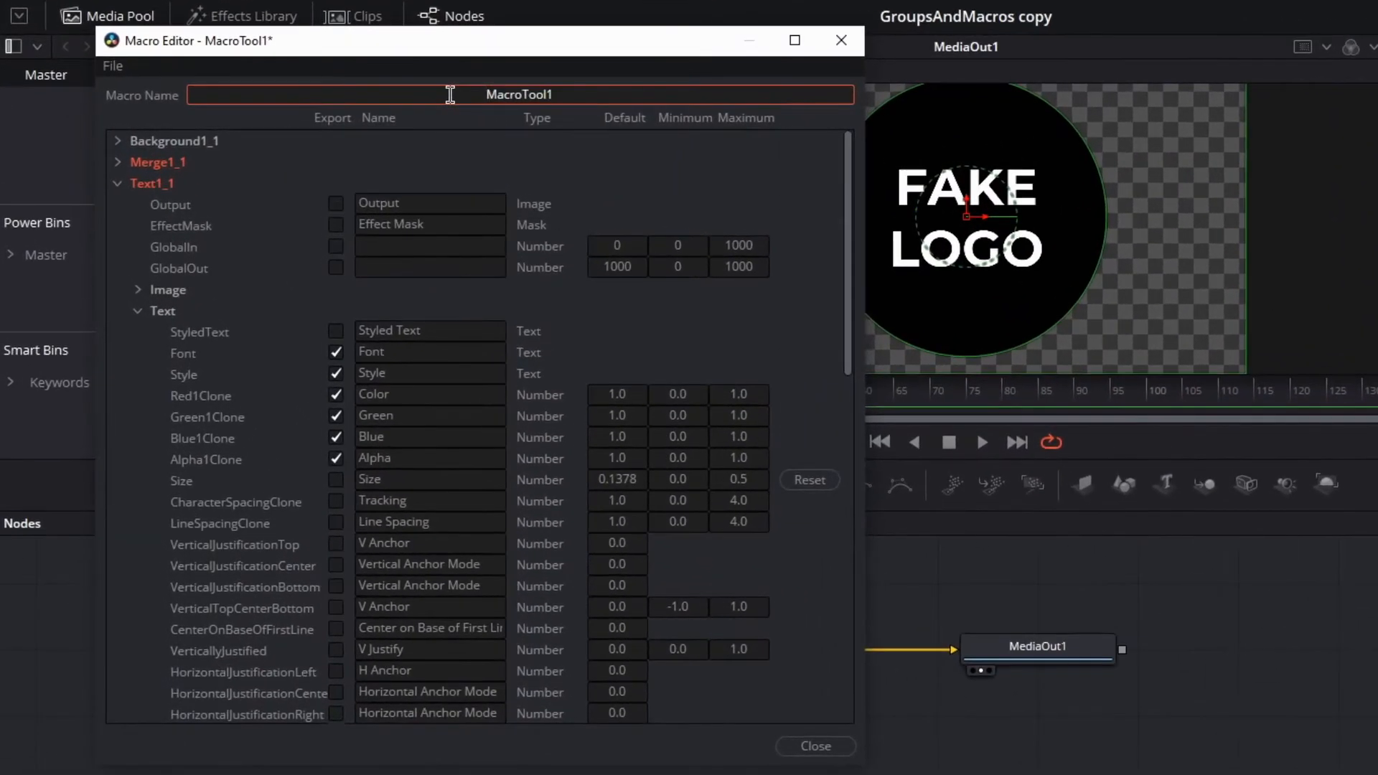
- Rename the macro as FakeLogoMacro
double_click(323, 99)
text(FakeLogoMacro)
- Save the macro as FakeLogoMacro in the Macros folder and close the Macro Editor
click(113, 66)
click(140, 141)
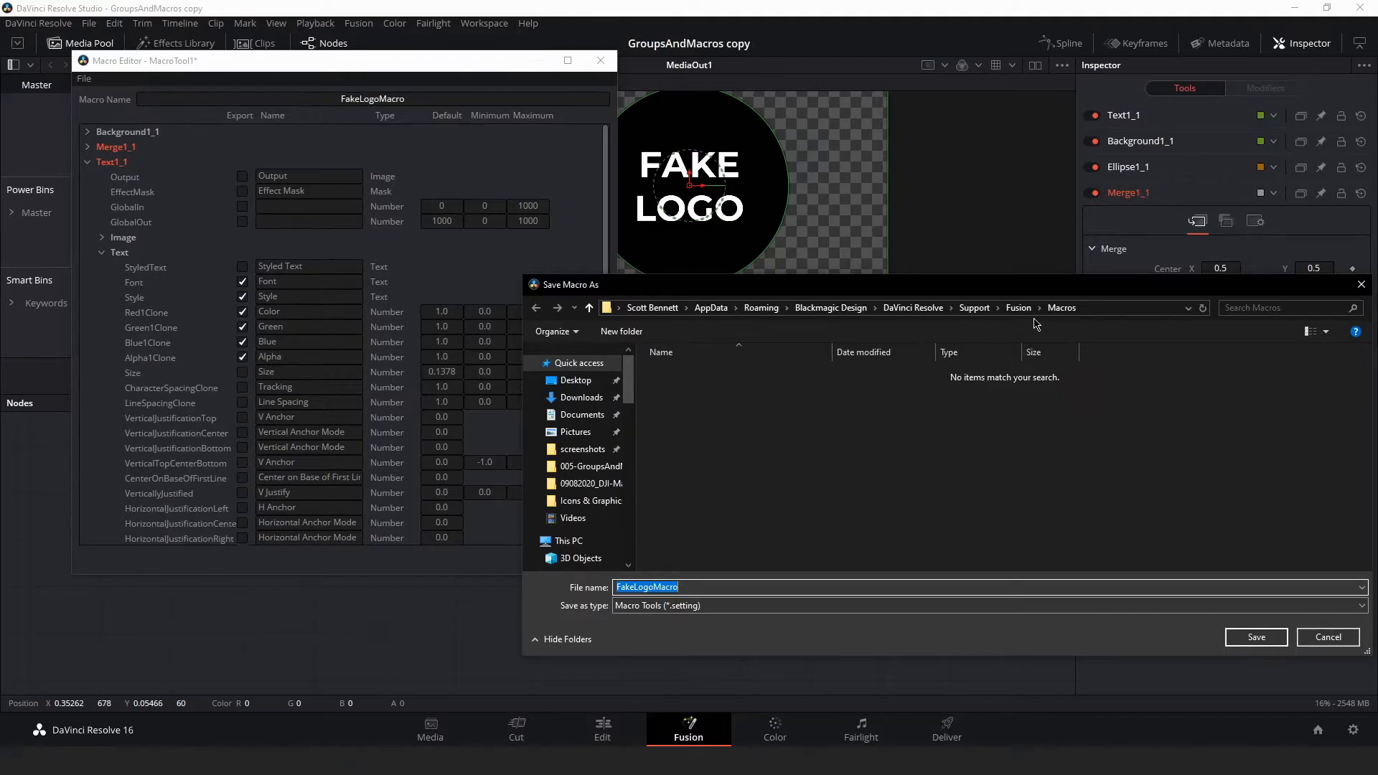
click(1256, 638)
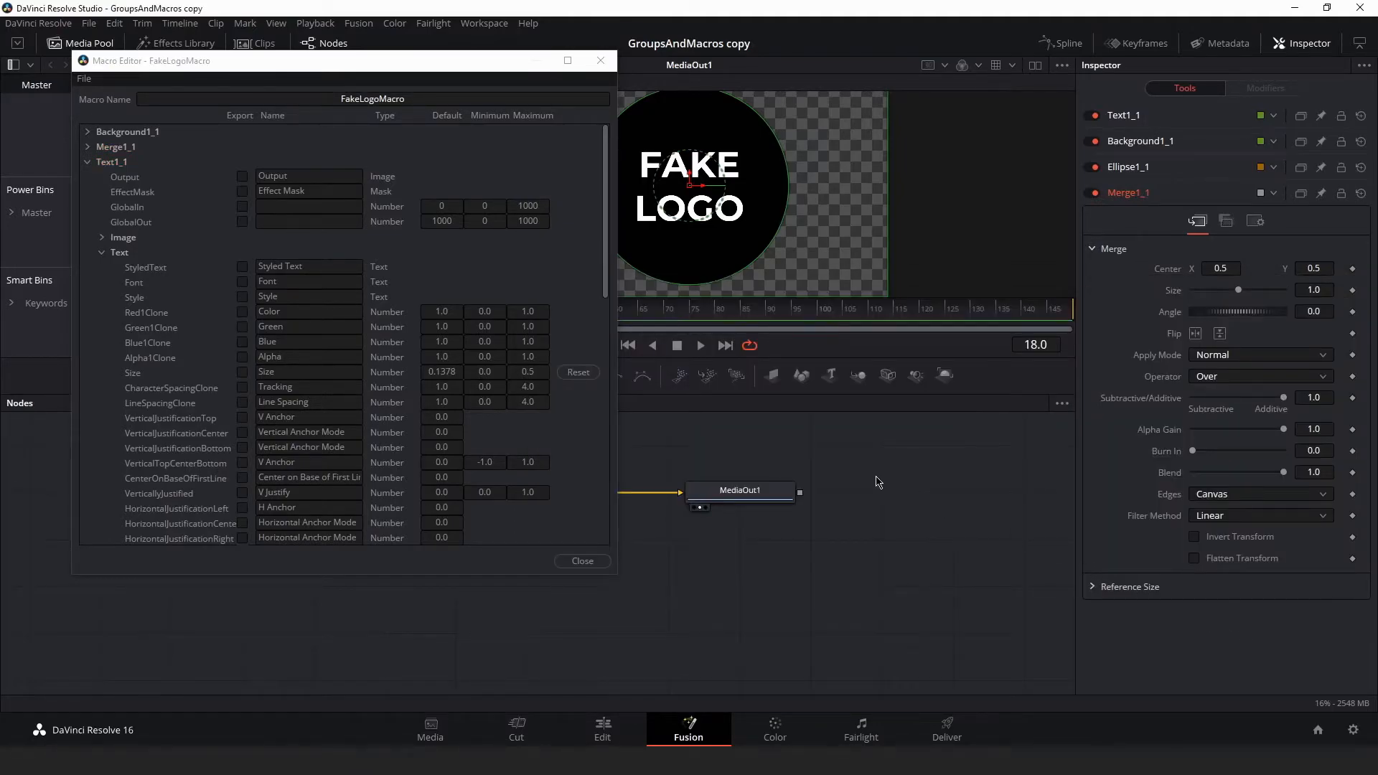
click(583, 561)
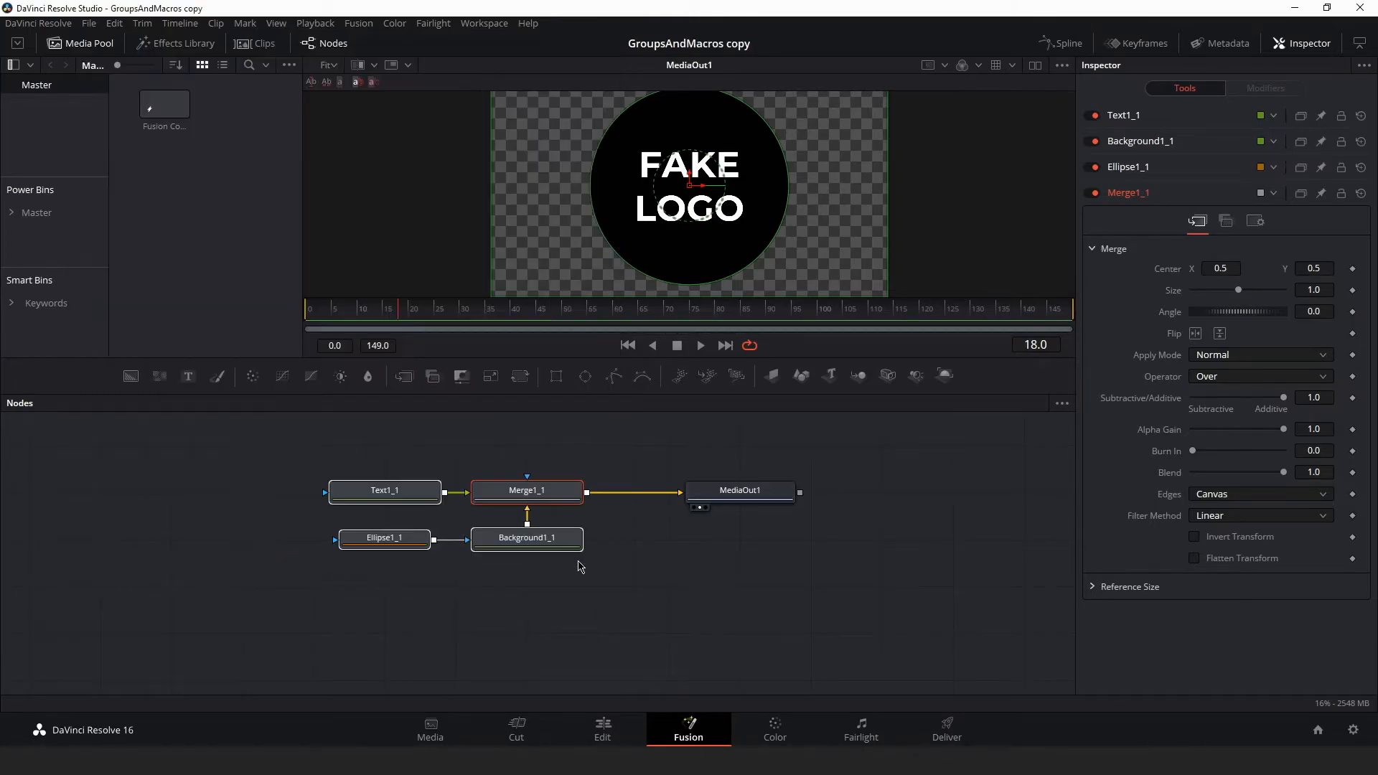
- Disconnect the original logo tree from MediaOut1 and move MediaOut1 further right
click(655, 578)
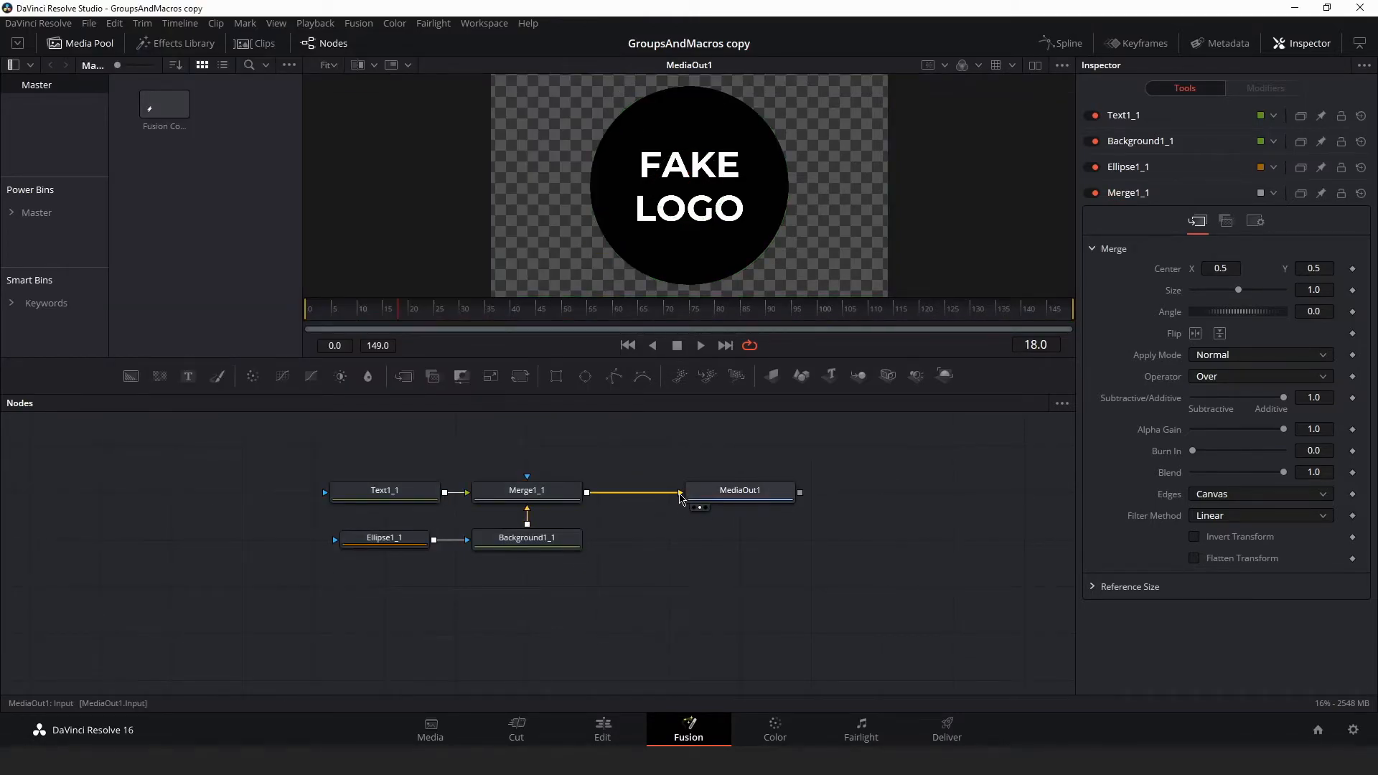
drag(680, 497, 655, 529)
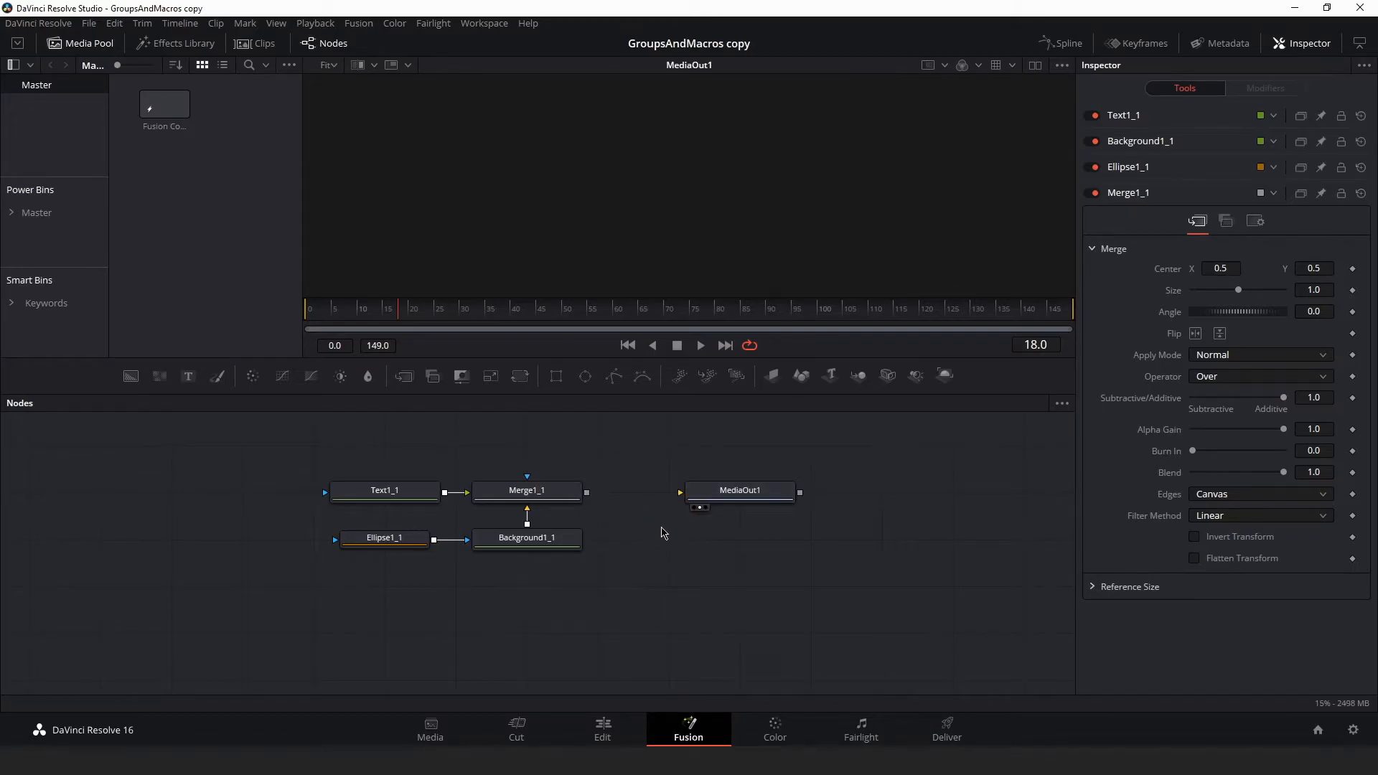
drag(739, 493, 953, 494)
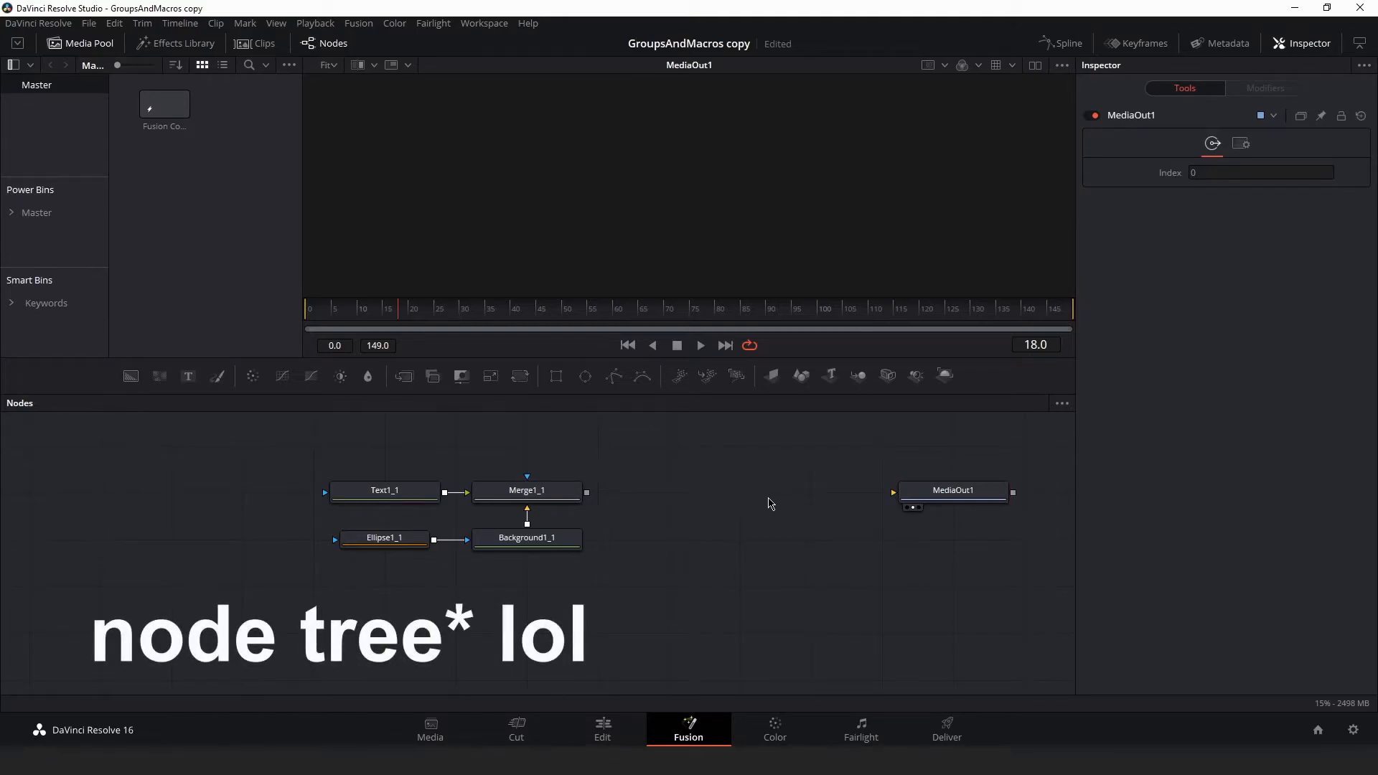
- Add the FakeLogoMacro tool by searching for it and connect its output to MediaOut1
key(ctrl+space)
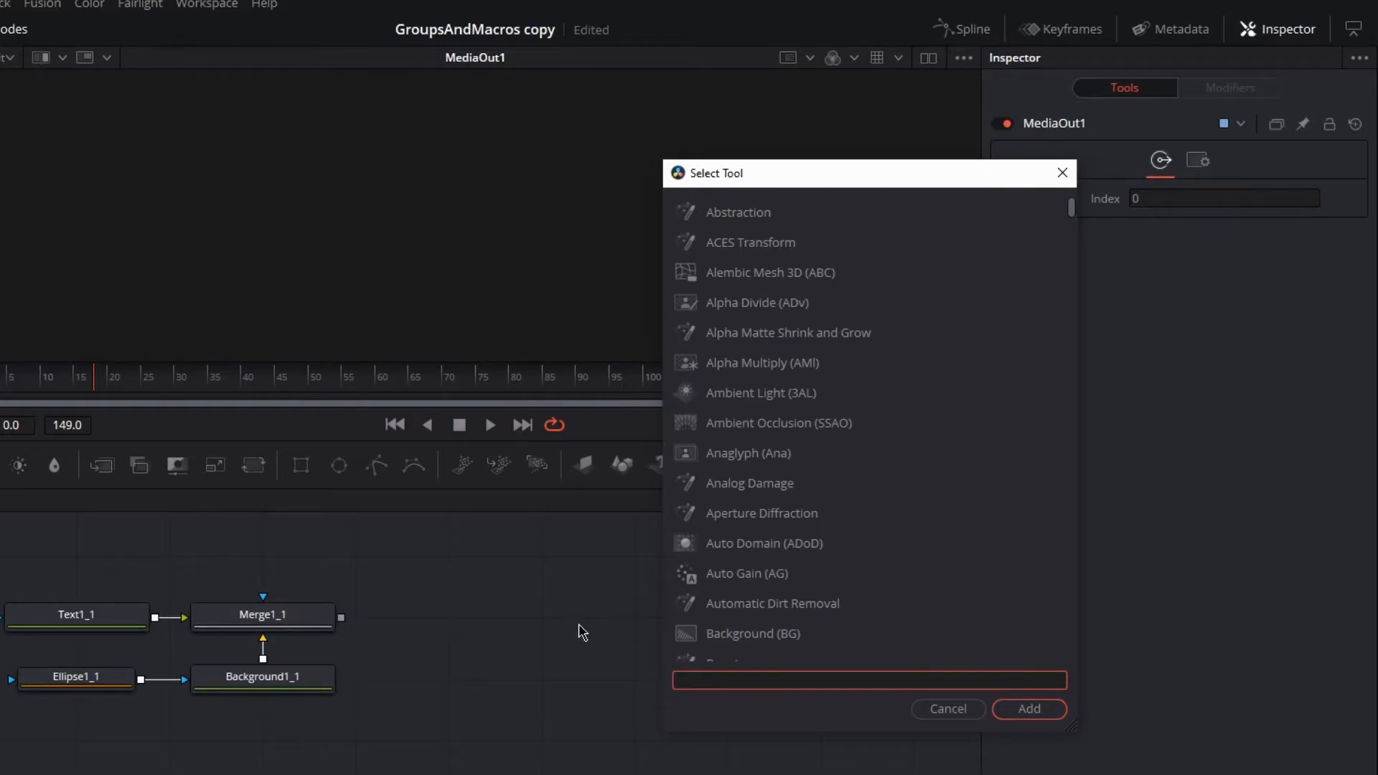
text(fakelogo)
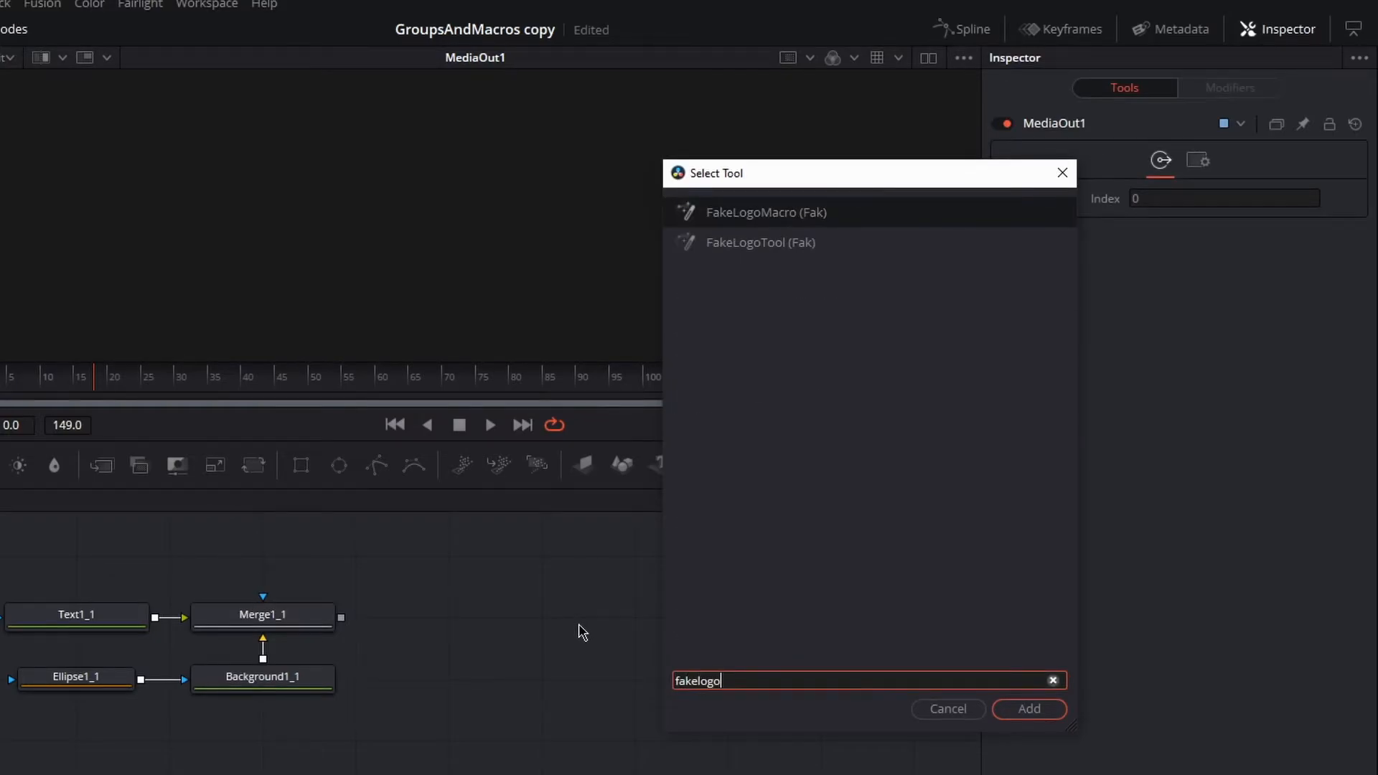
text(macro)
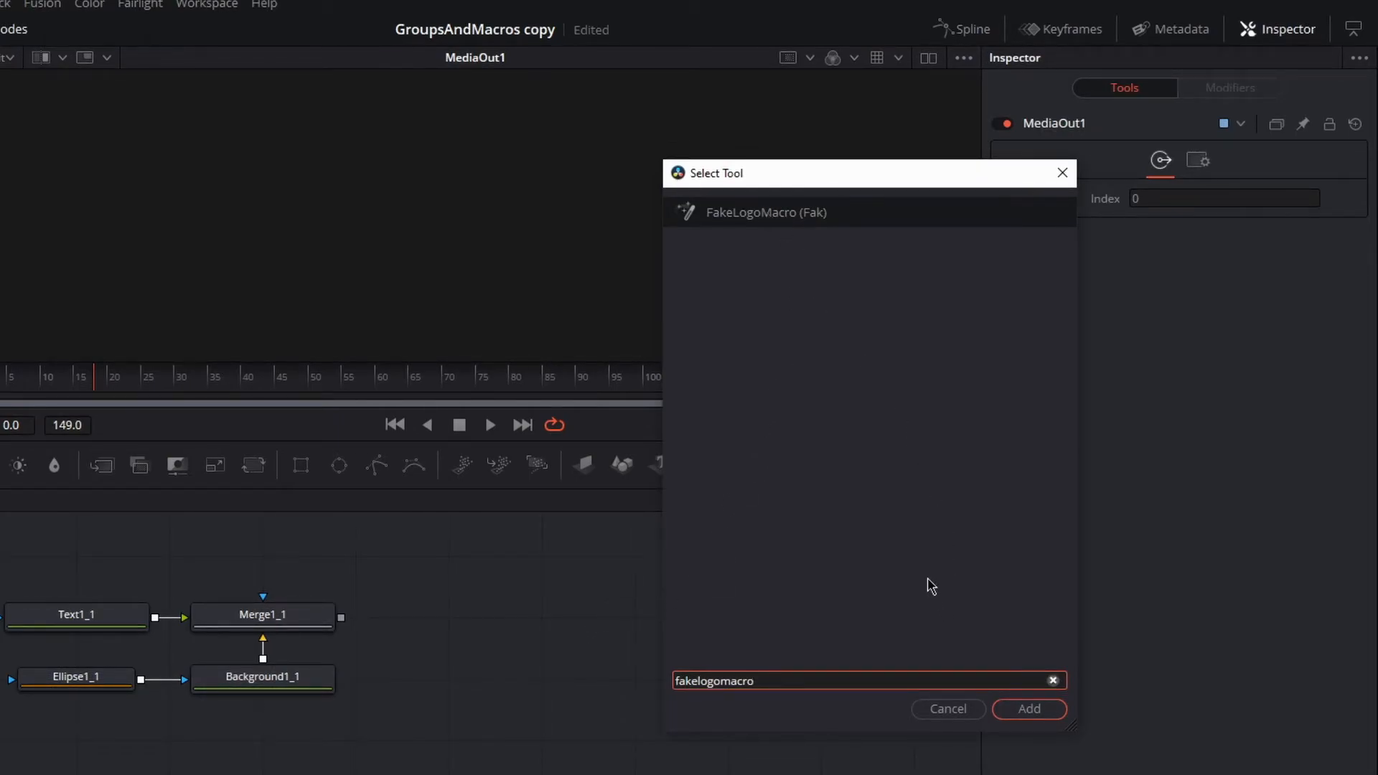
click(1028, 712)
drag(621, 618, 744, 621)
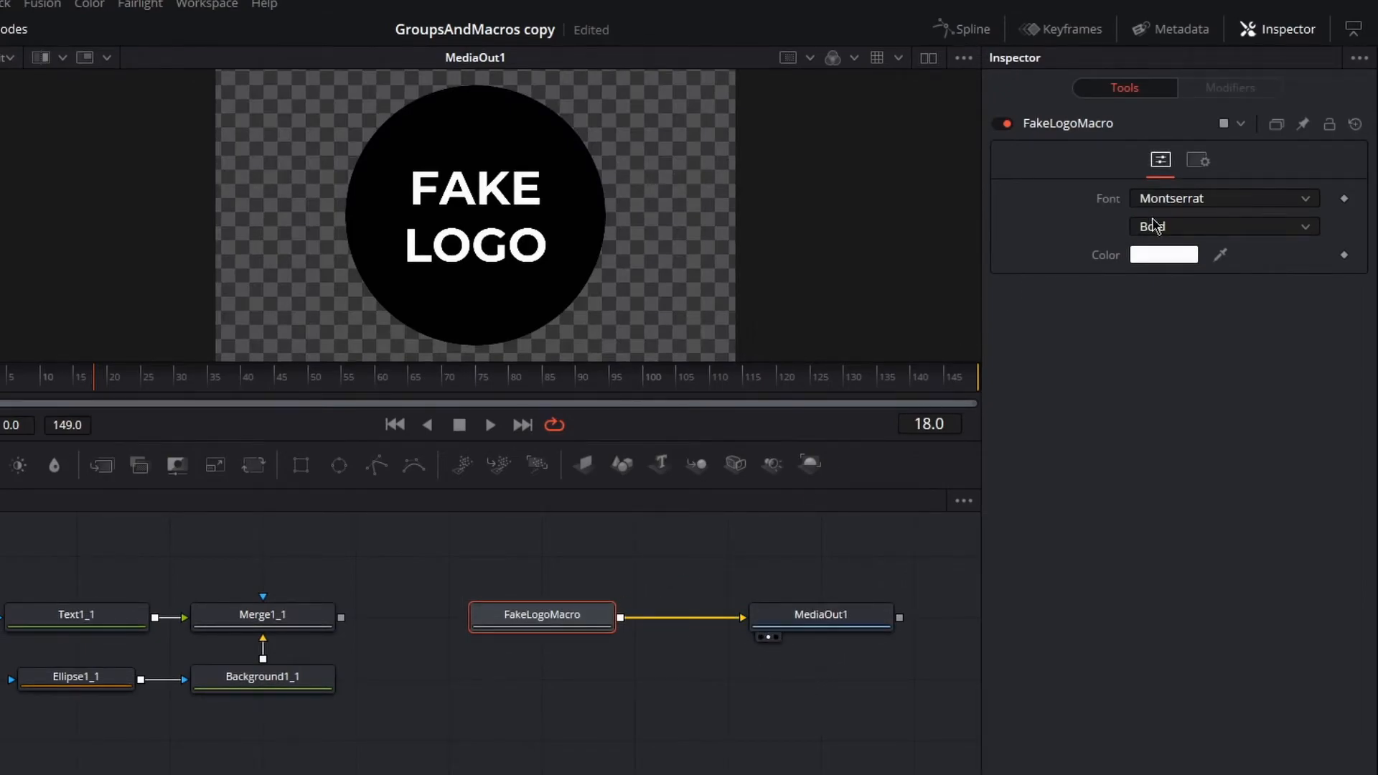
- Try the Microsoft JhengHei and Mongolian Baiti fonts on the macro's text
click(1211, 204)
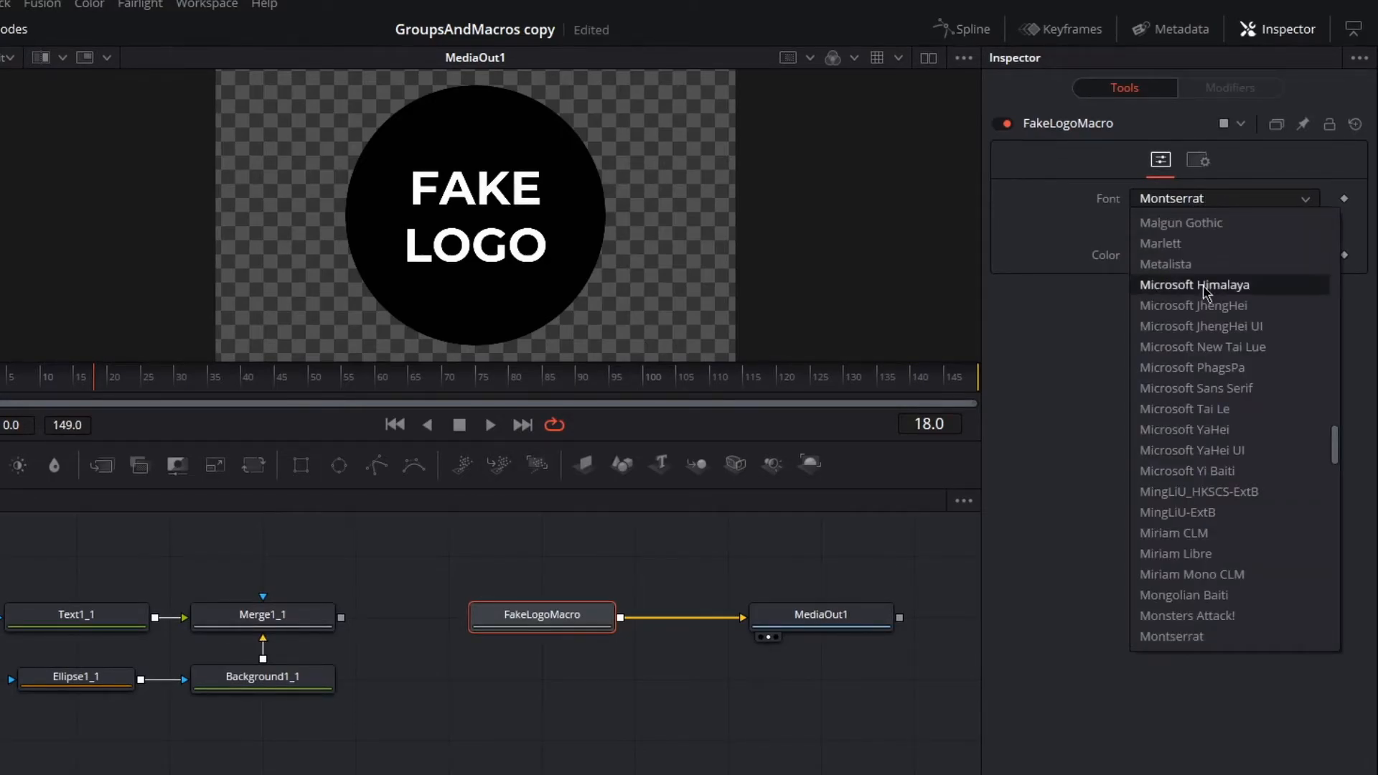
click(1203, 306)
click(1206, 205)
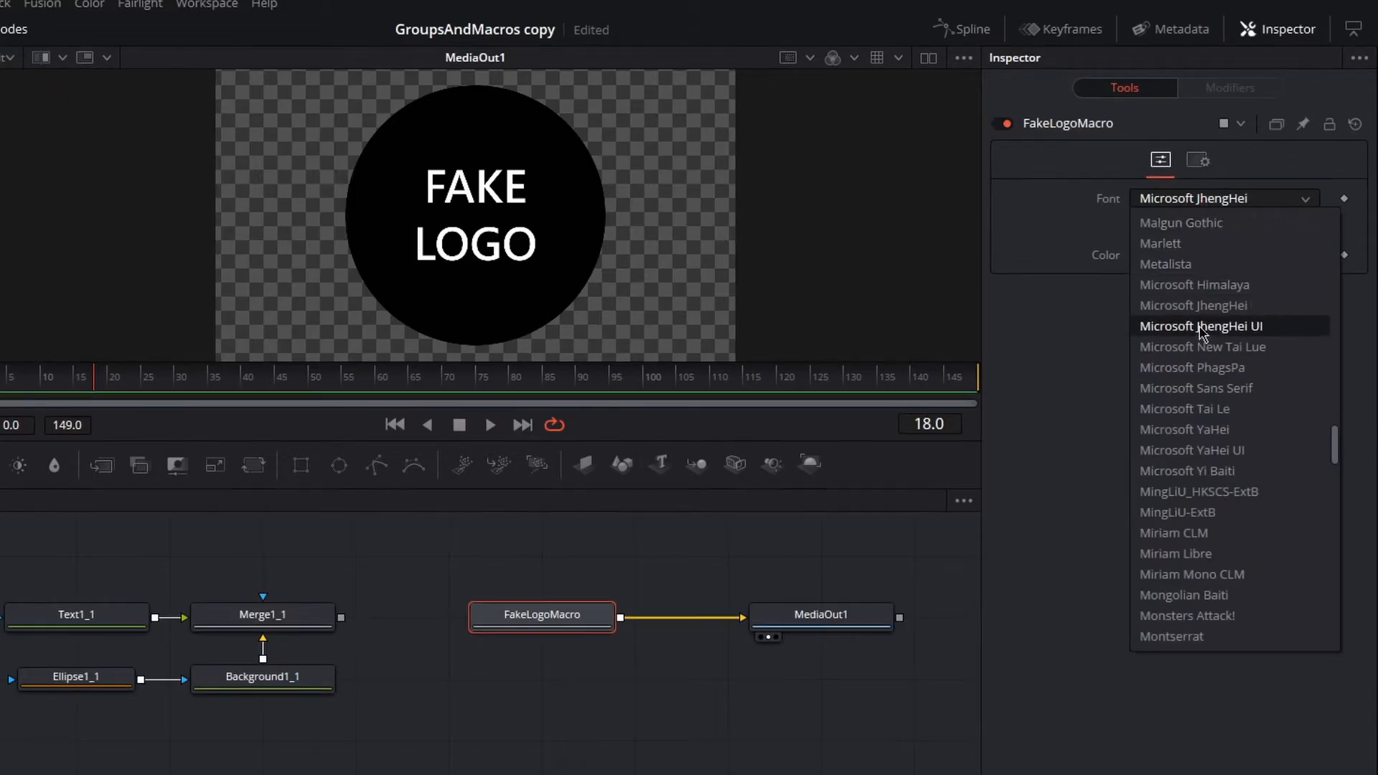
click(1206, 595)
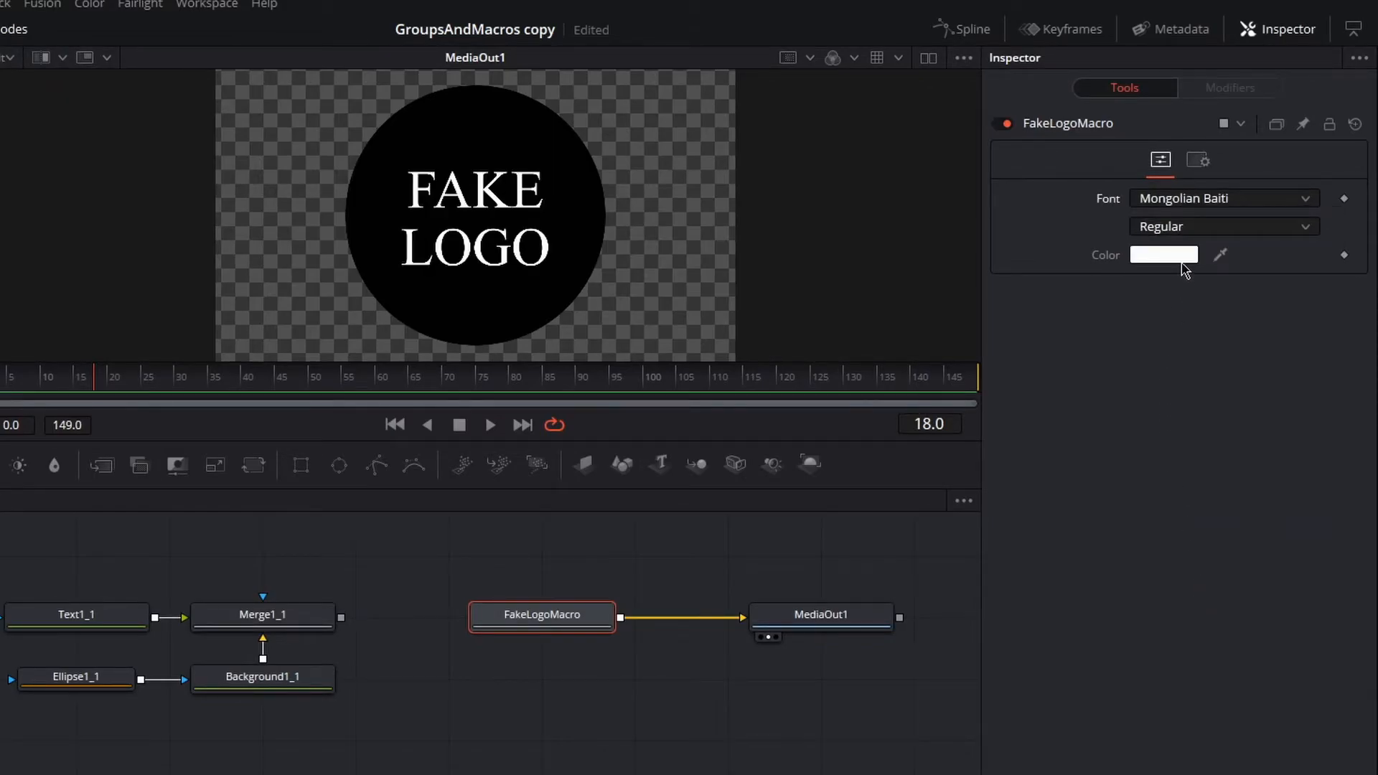
- Set the macro's font to Open Sans with the Italic style
click(1188, 229)
click(1196, 202)
scroll(1218, 391, down, 5)
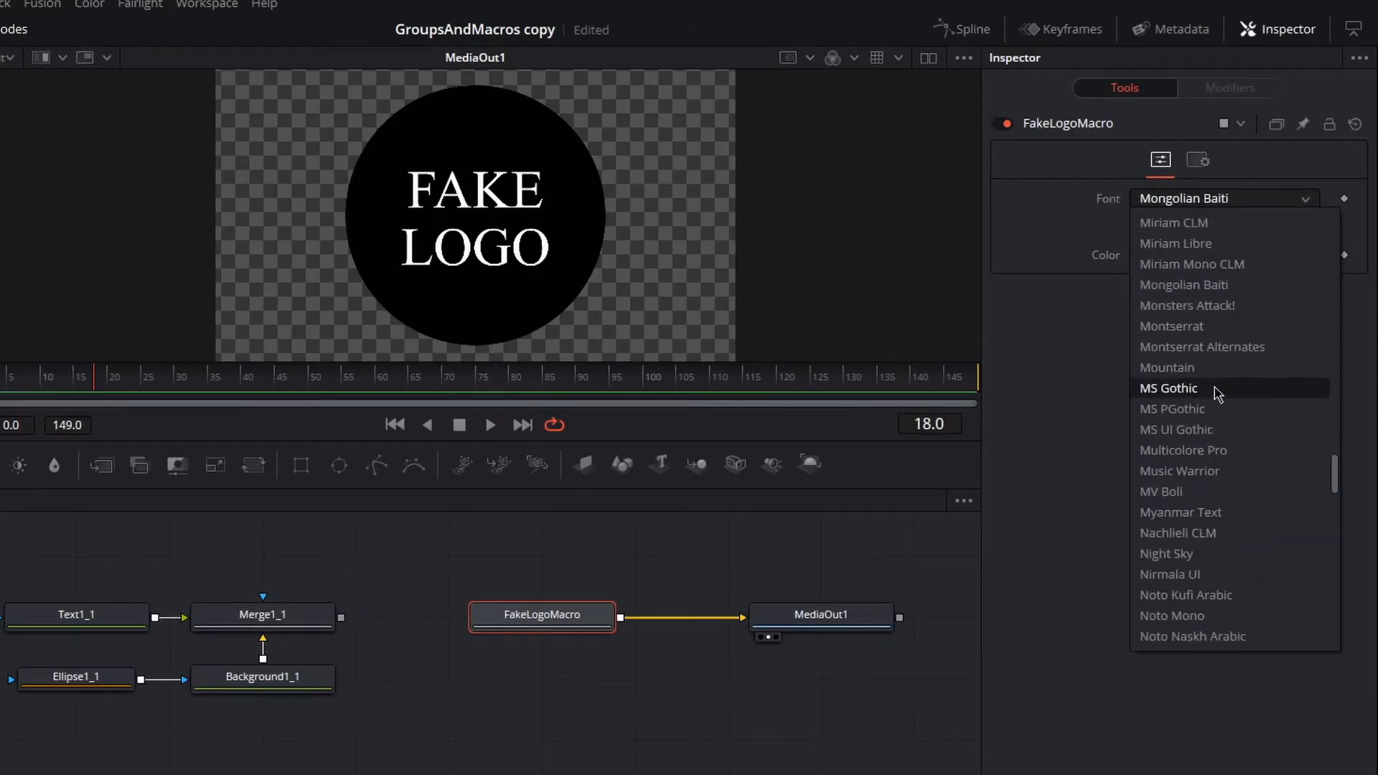
scroll(1217, 510, down, 3)
scroll(1206, 535, down, 5)
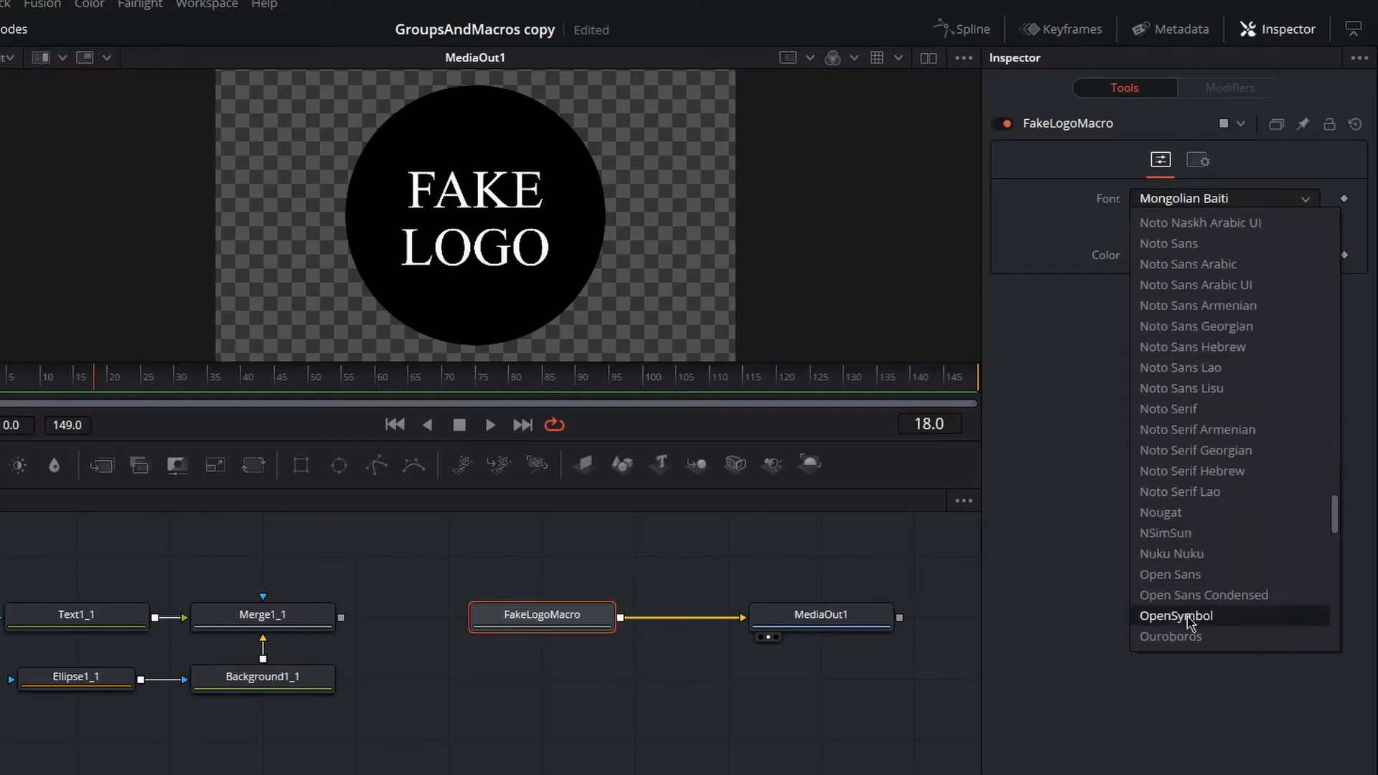
click(1184, 569)
click(1214, 228)
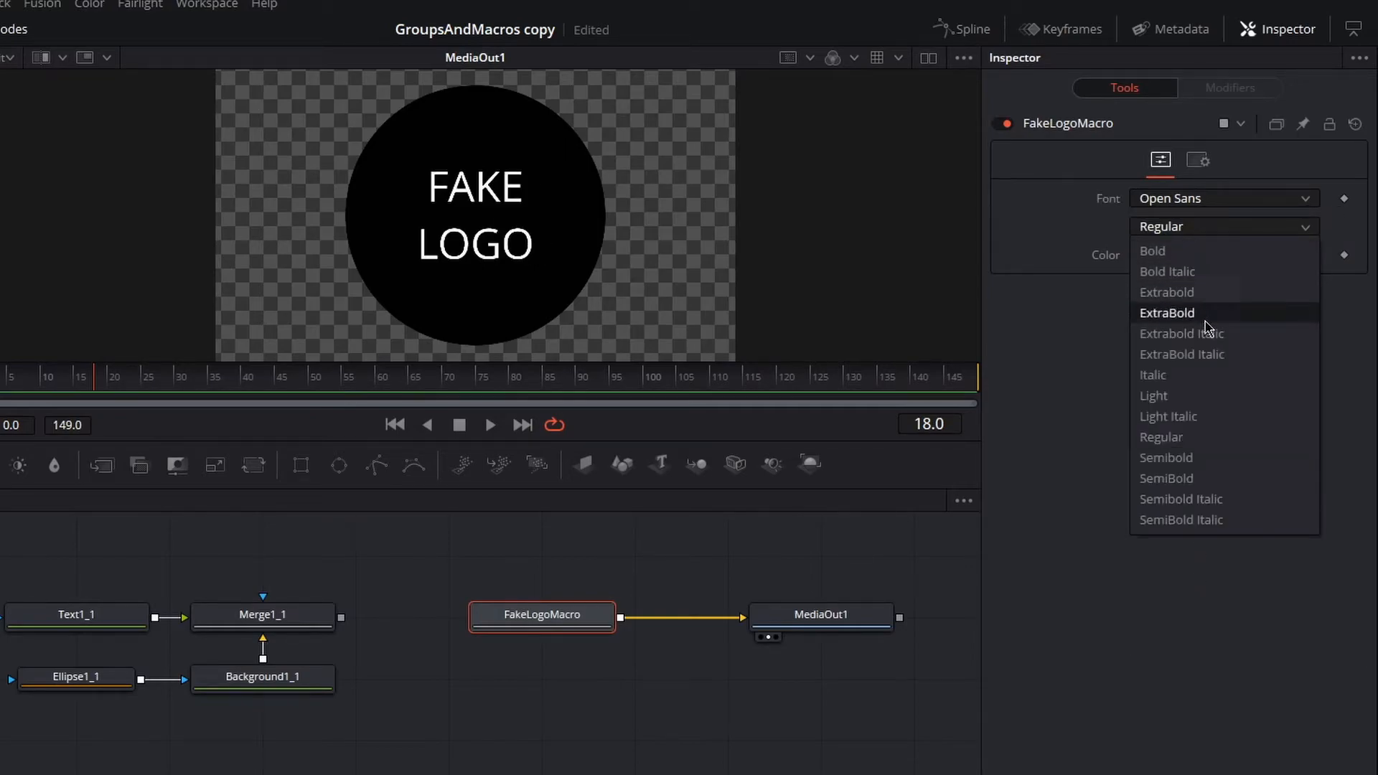
click(1209, 371)
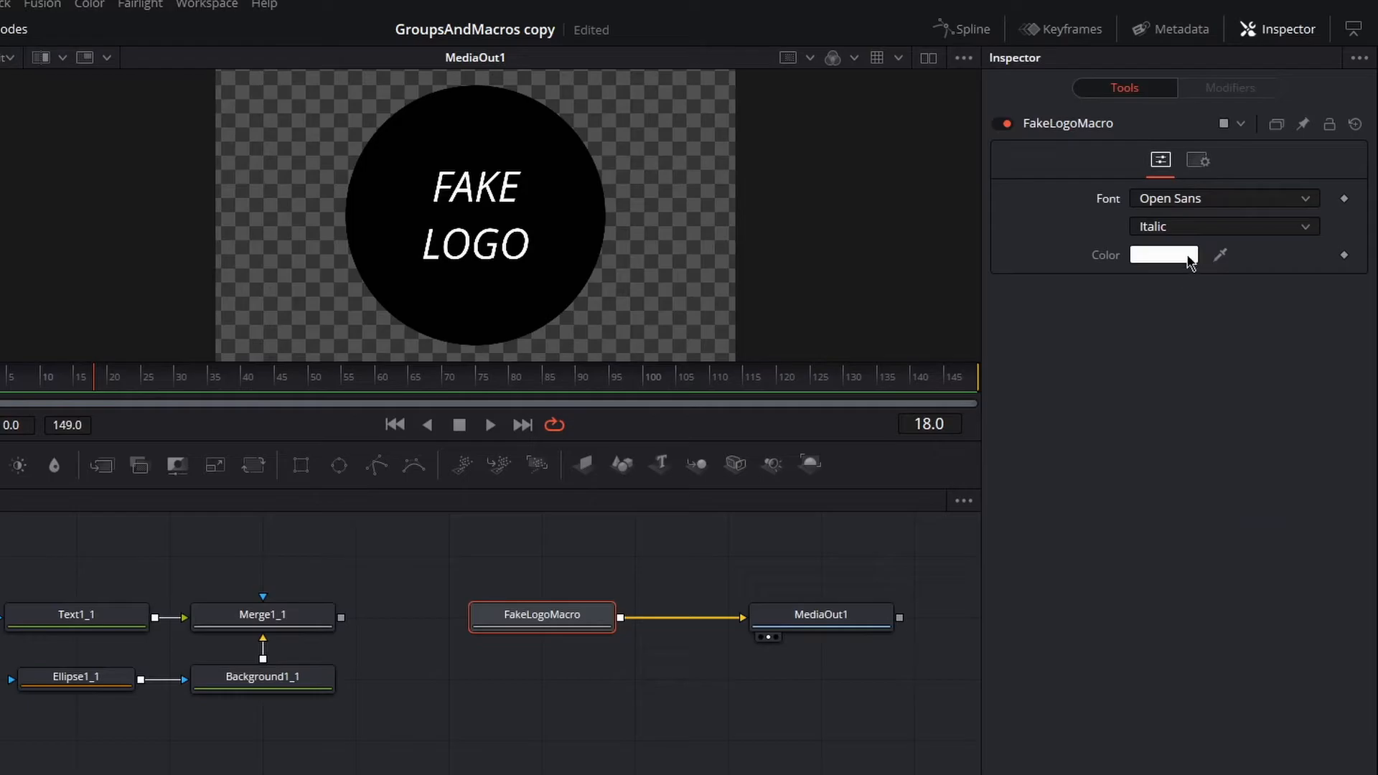
- Set the macro's text color to red
click(1192, 257)
click(446, 296)
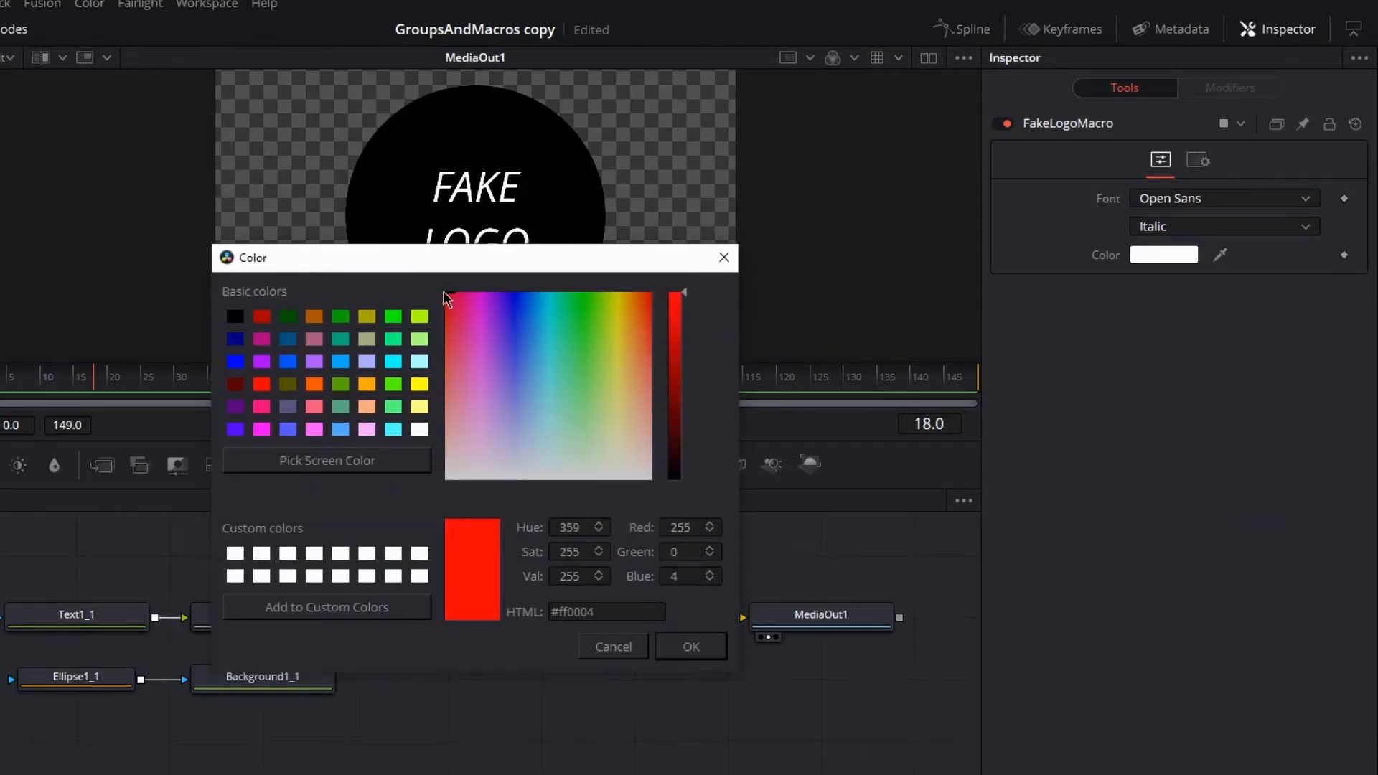
click(691, 648)
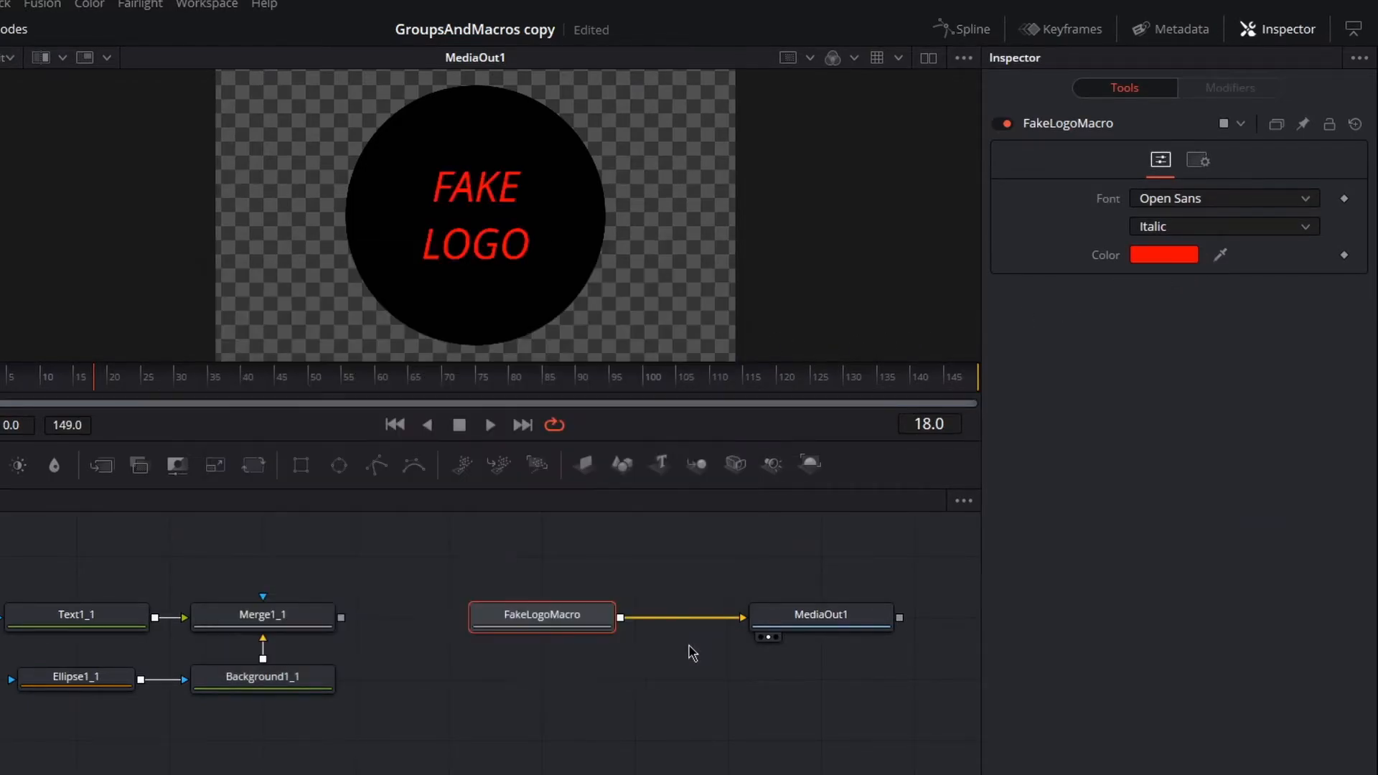
- Set the macro's text color back to white and save the composition
click(1163, 257)
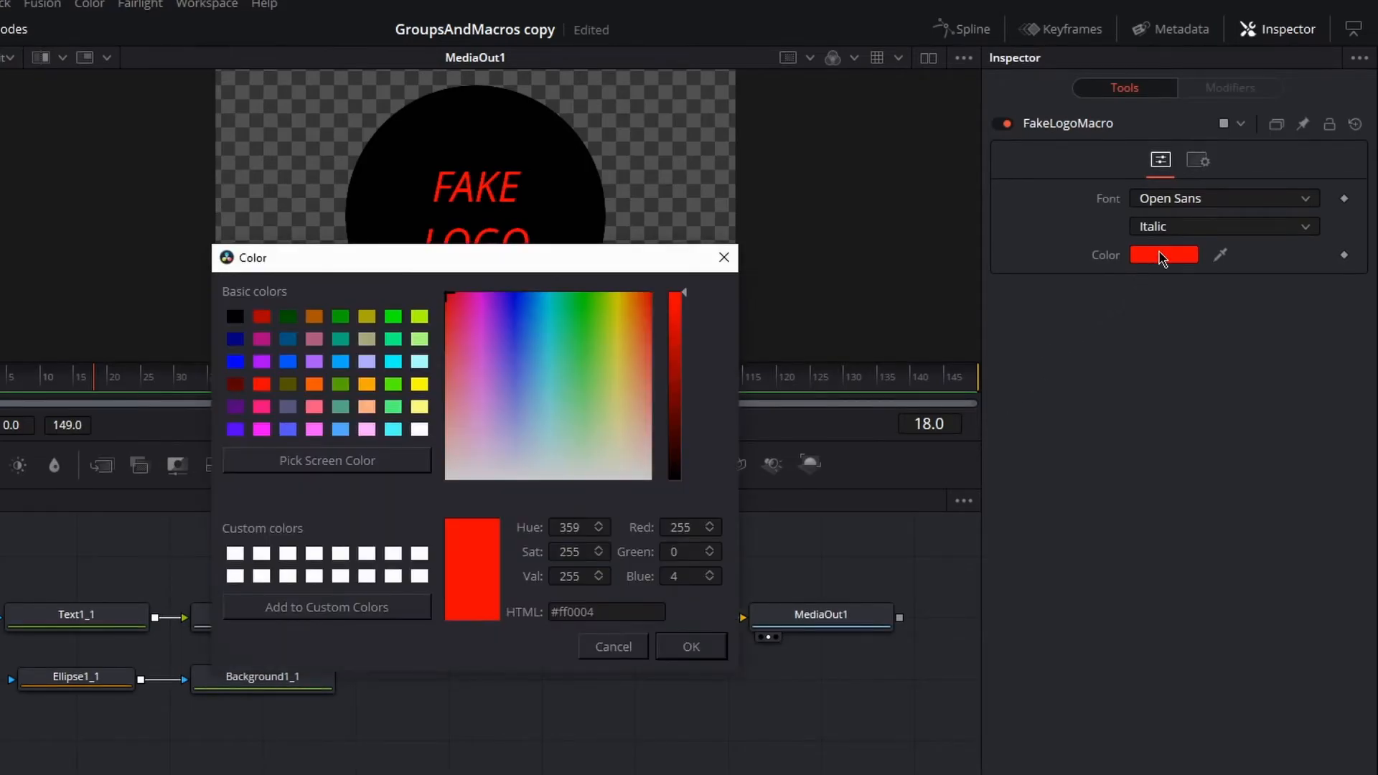
click(510, 454)
drag(510, 459, 403, 510)
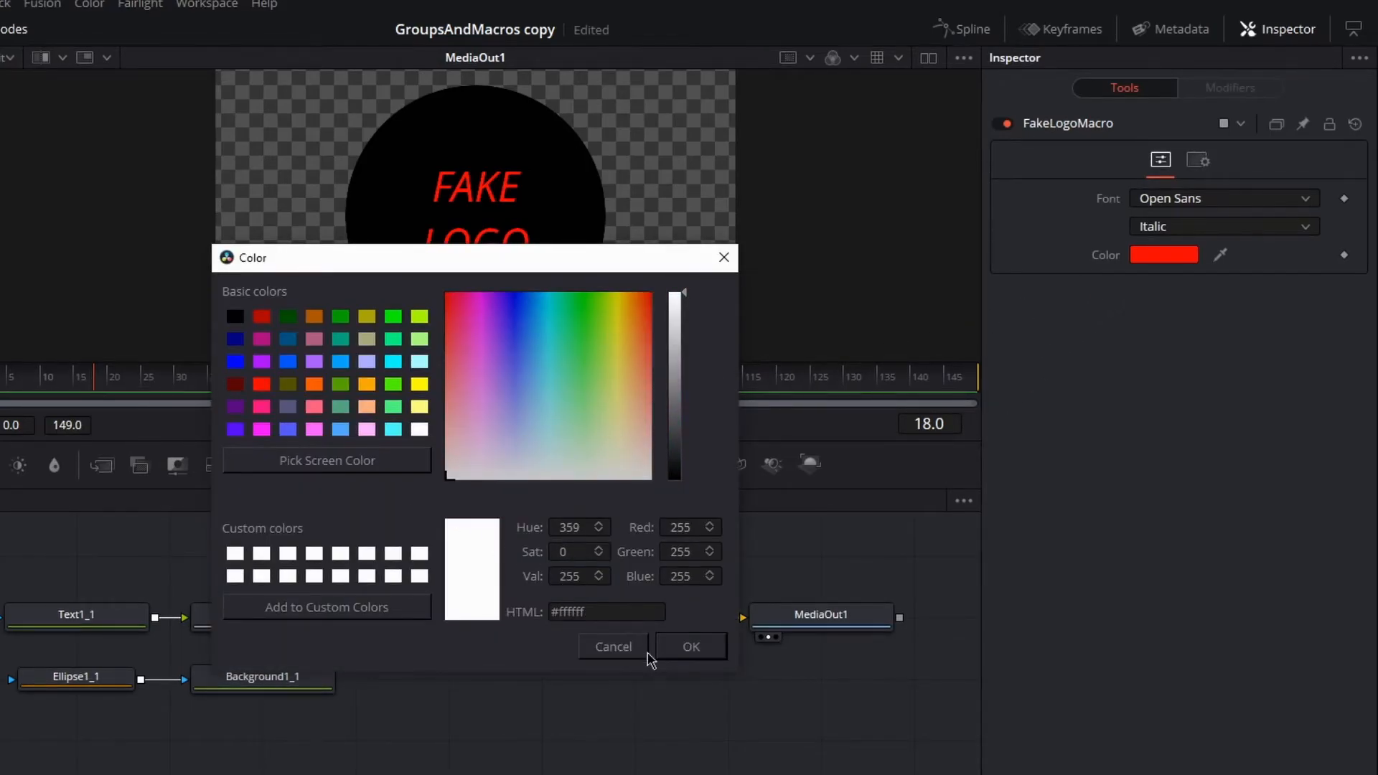
click(710, 659)
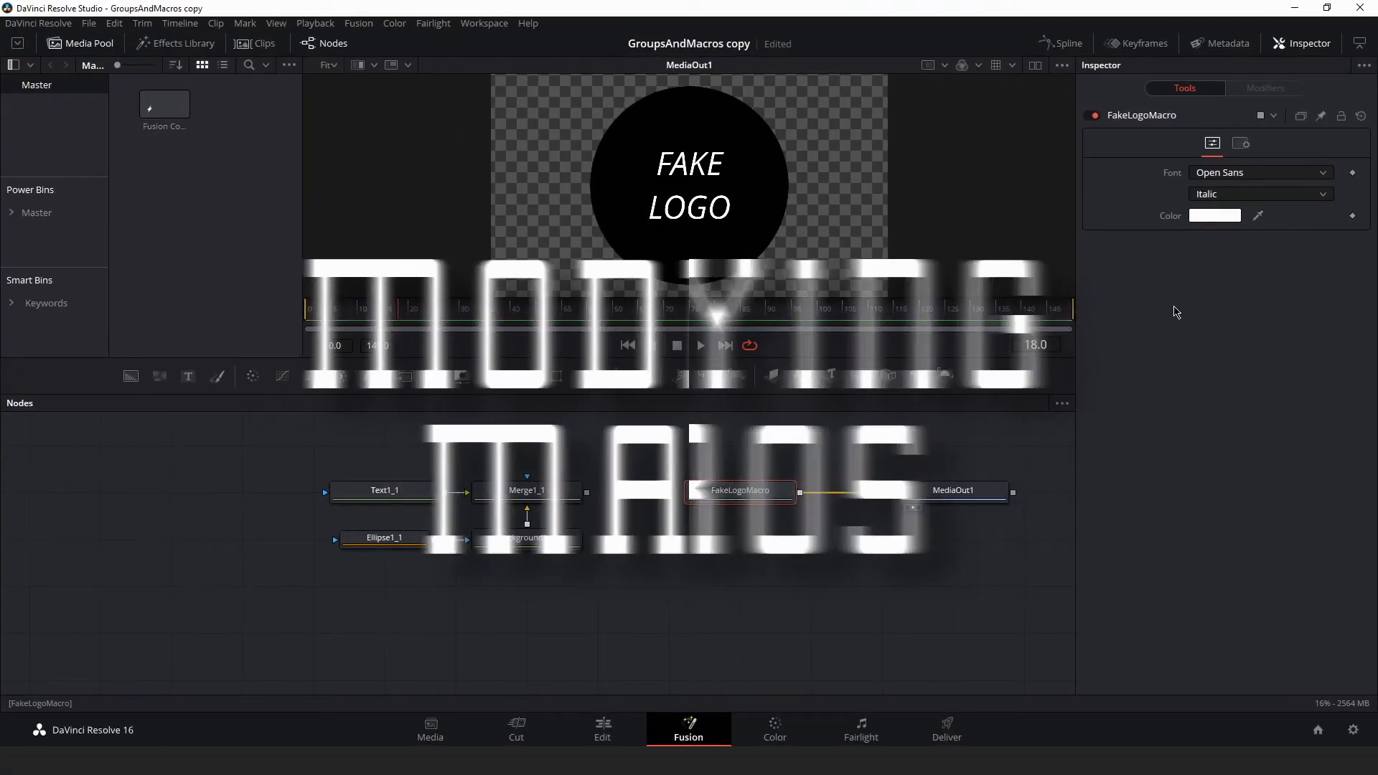
key(ctrl+s)
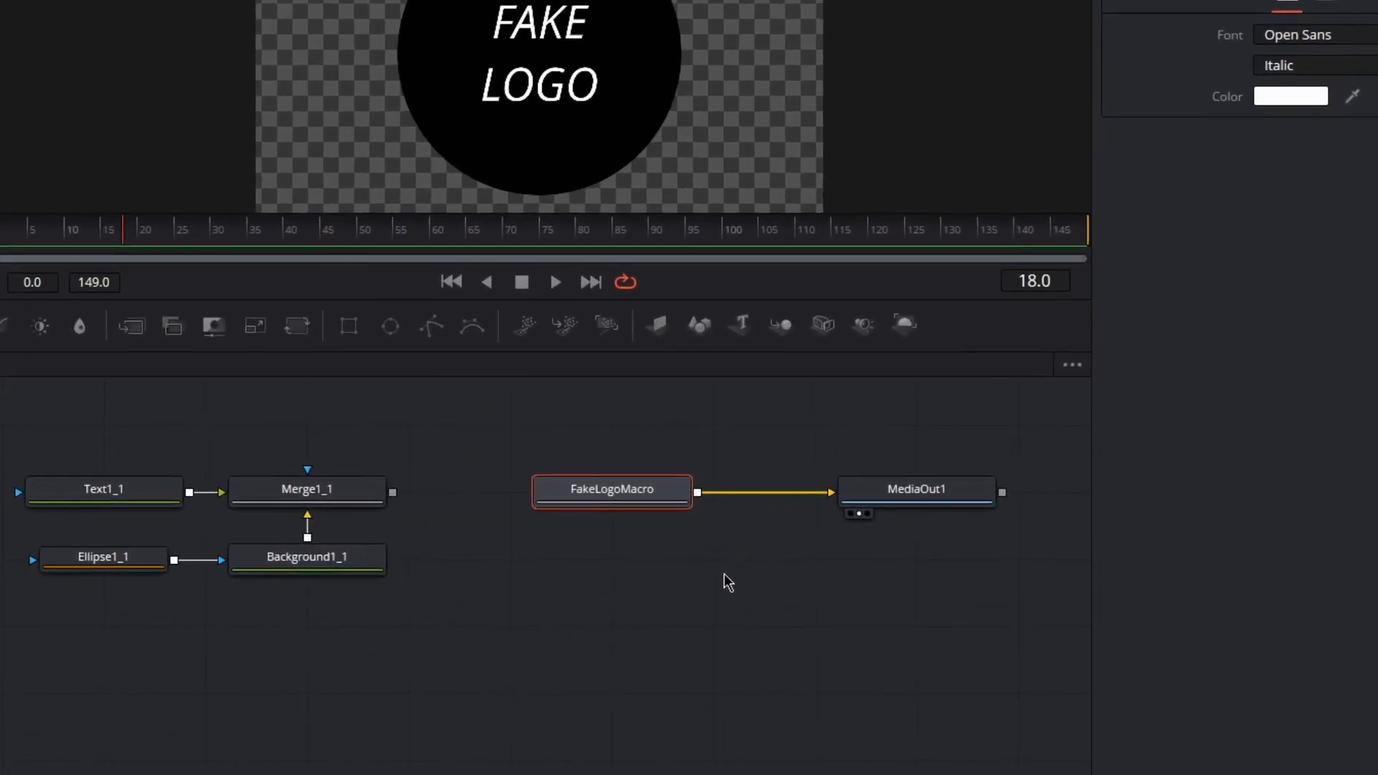
- Open FakeLogoMacro in the Macro Editor and collapse Background1_1's Image and Color groups
right_click(672, 577)
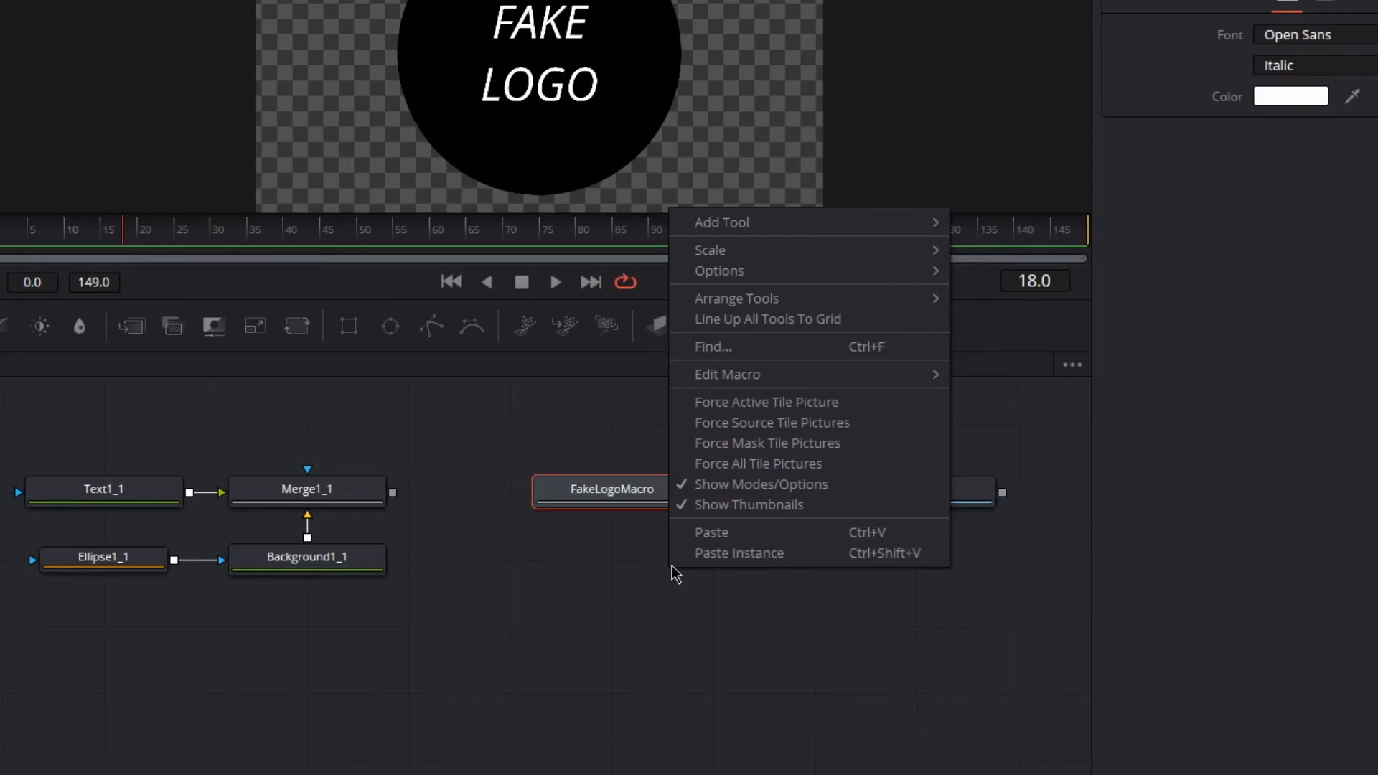
mouse_move(766, 379)
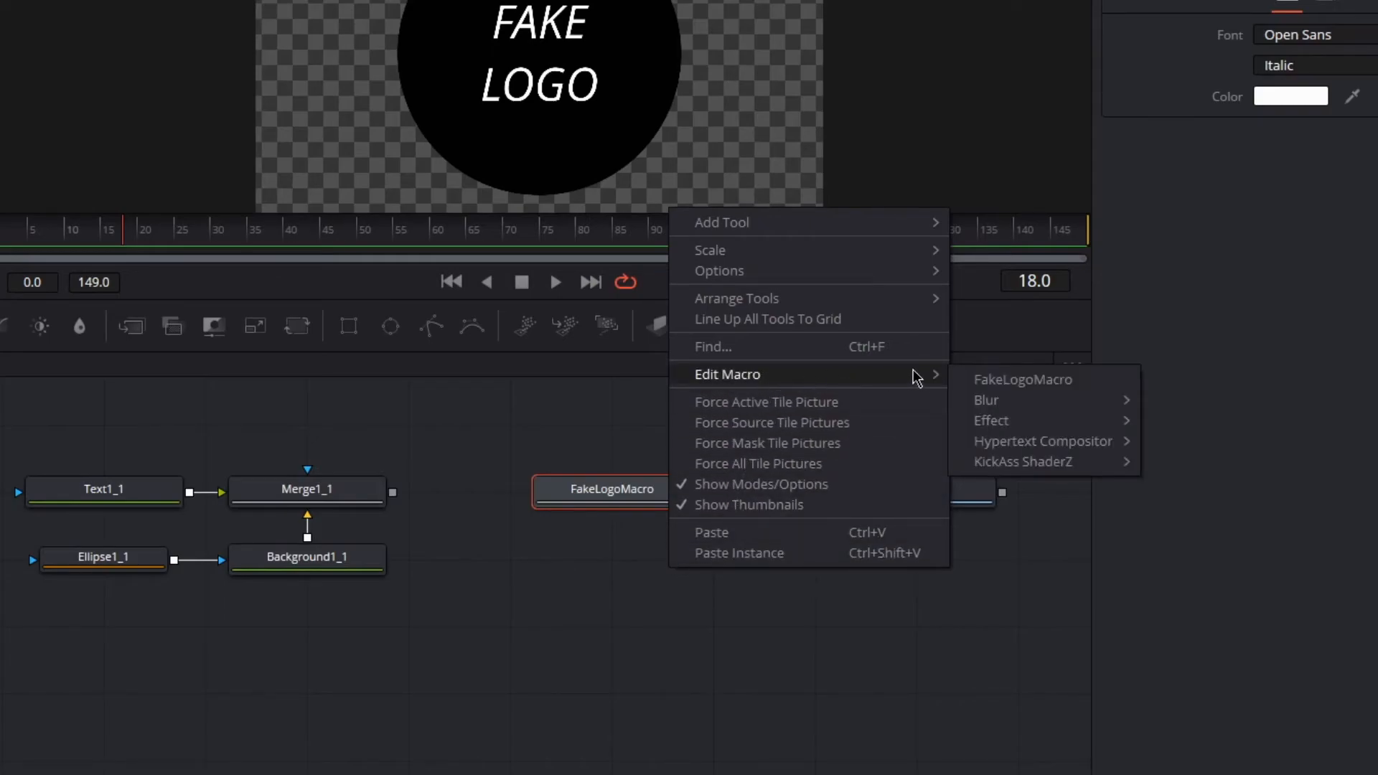
click(1019, 381)
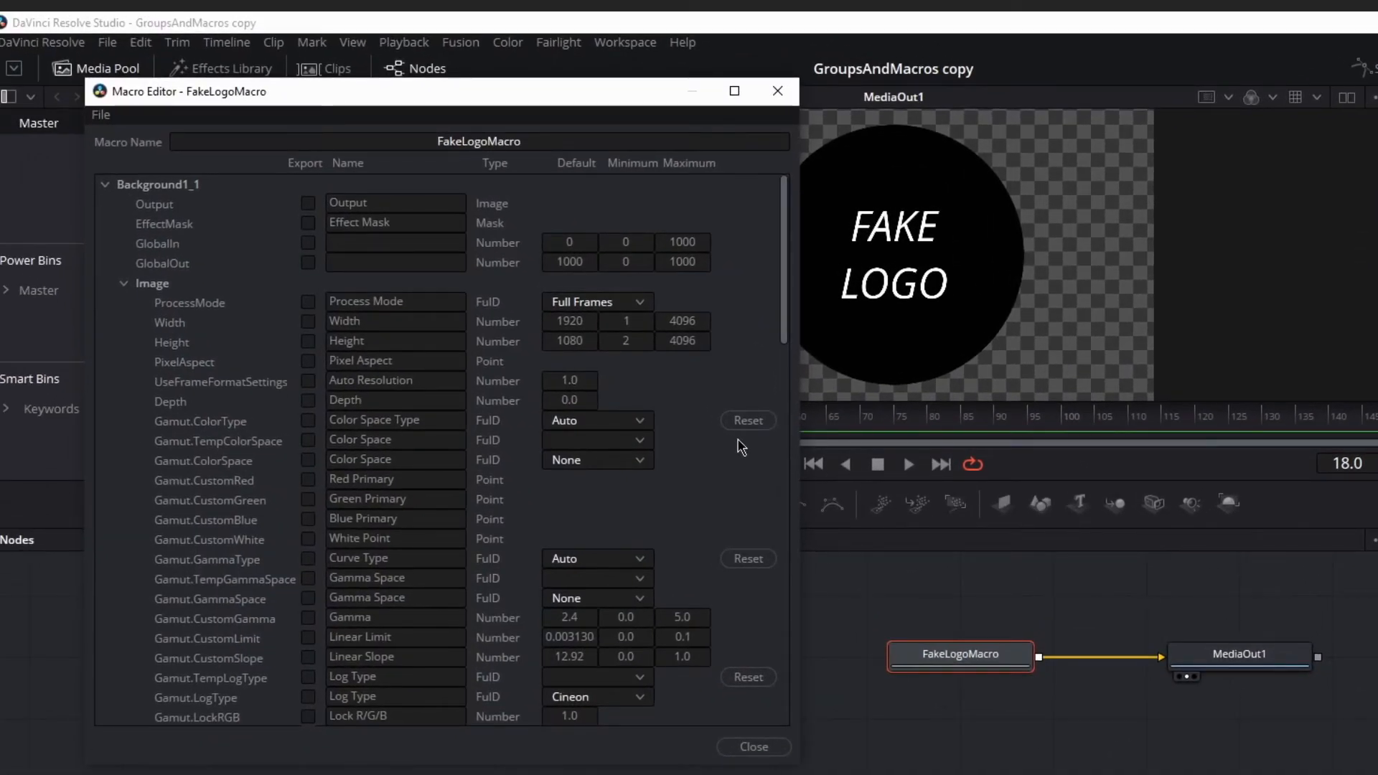
scroll(649, 428, down, 1)
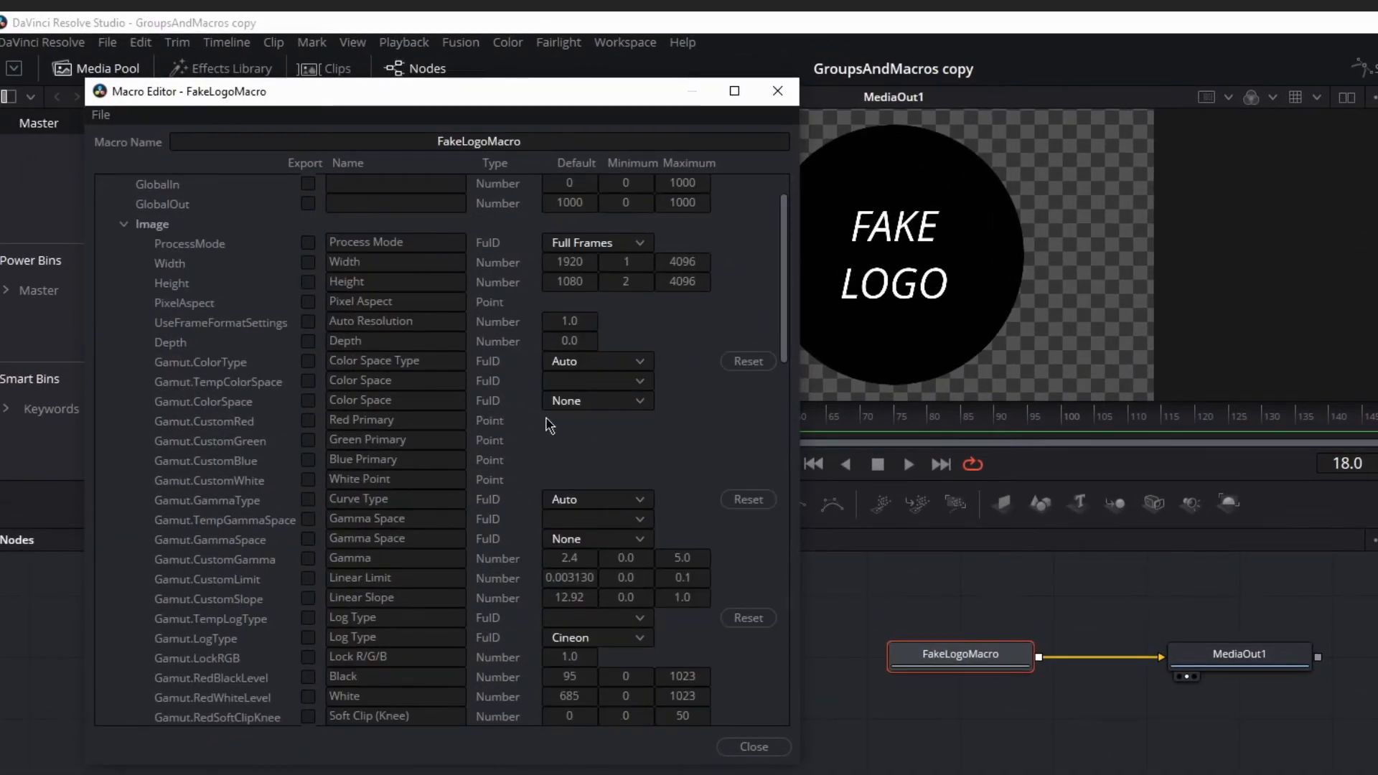
scroll(572, 427, up, 1)
click(130, 285)
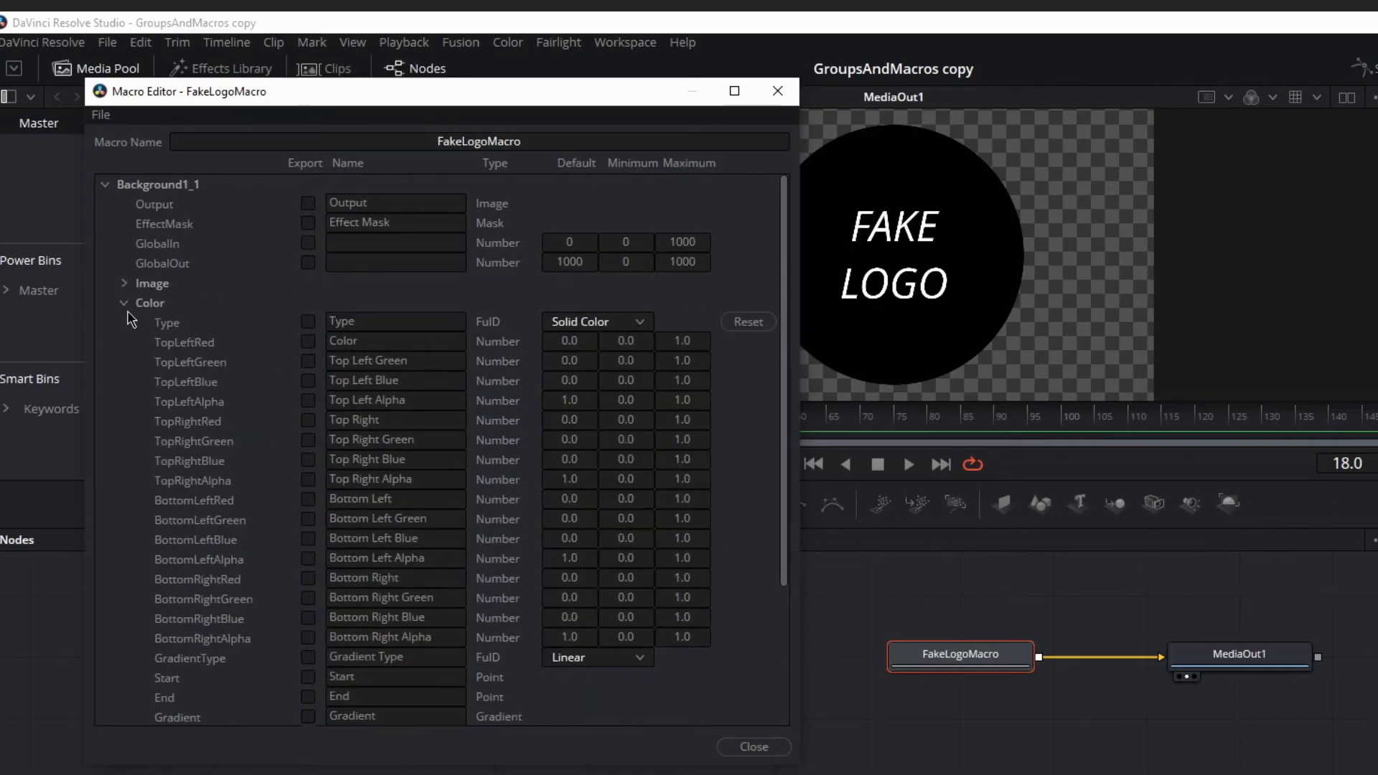
click(127, 304)
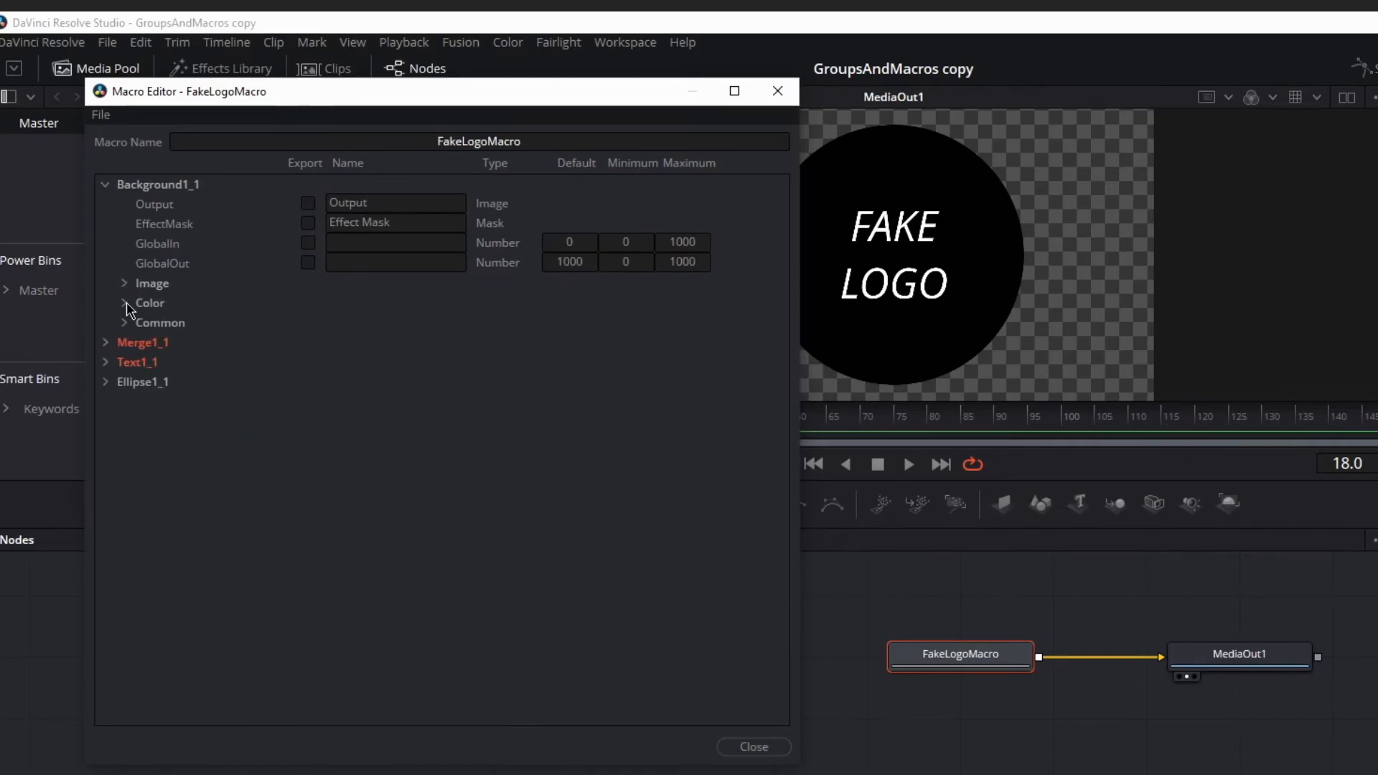
- Expand Text1_1's text controls and close the Macro Editor, saving the changes to FakeLogoMacro
click(106, 362)
click(122, 462)
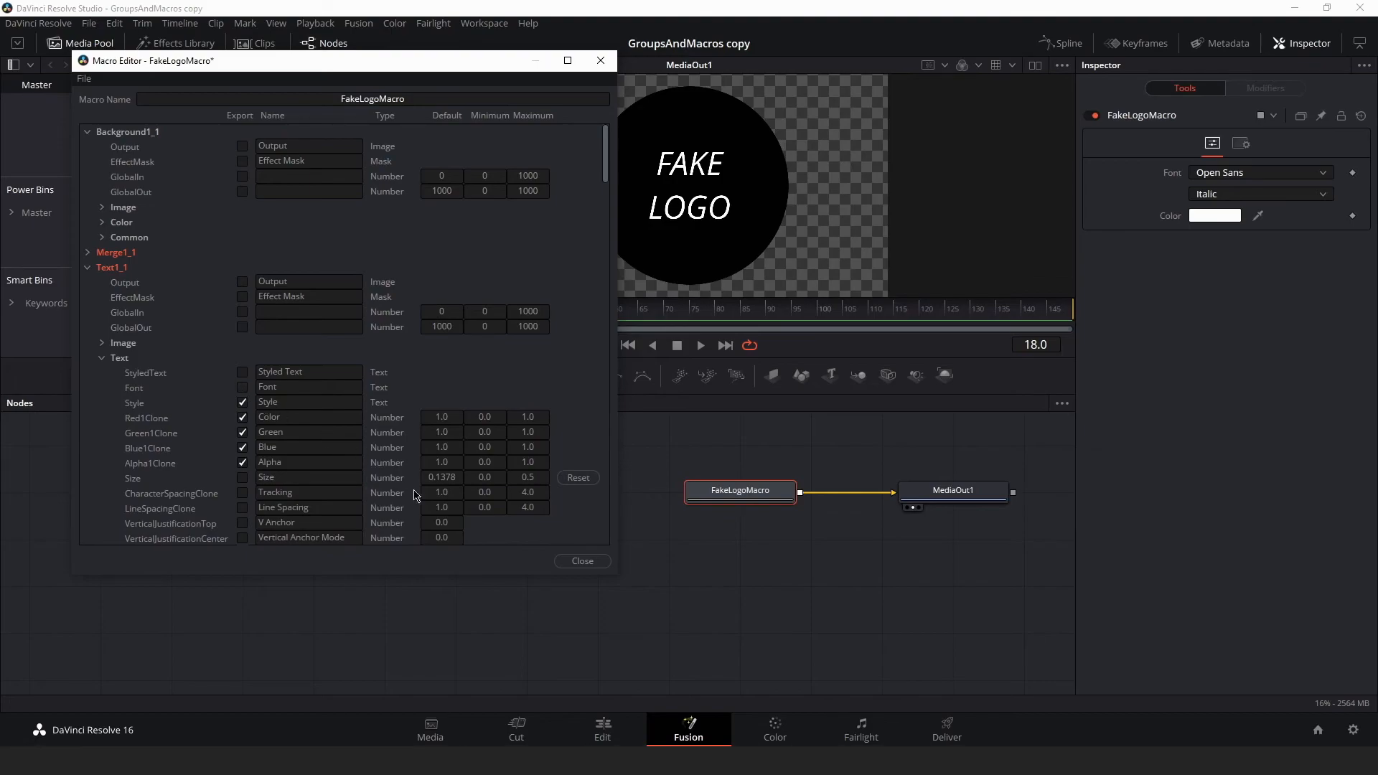
click(579, 562)
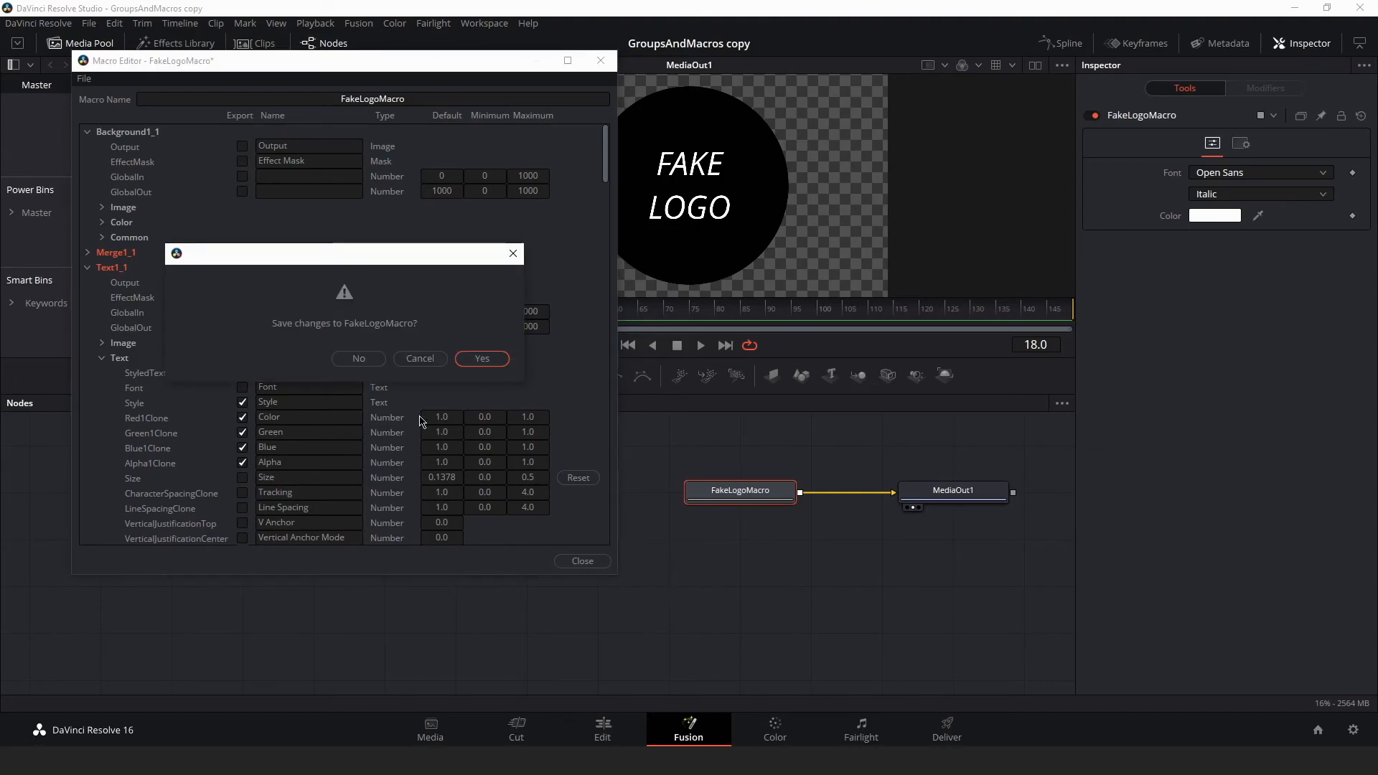
click(484, 361)
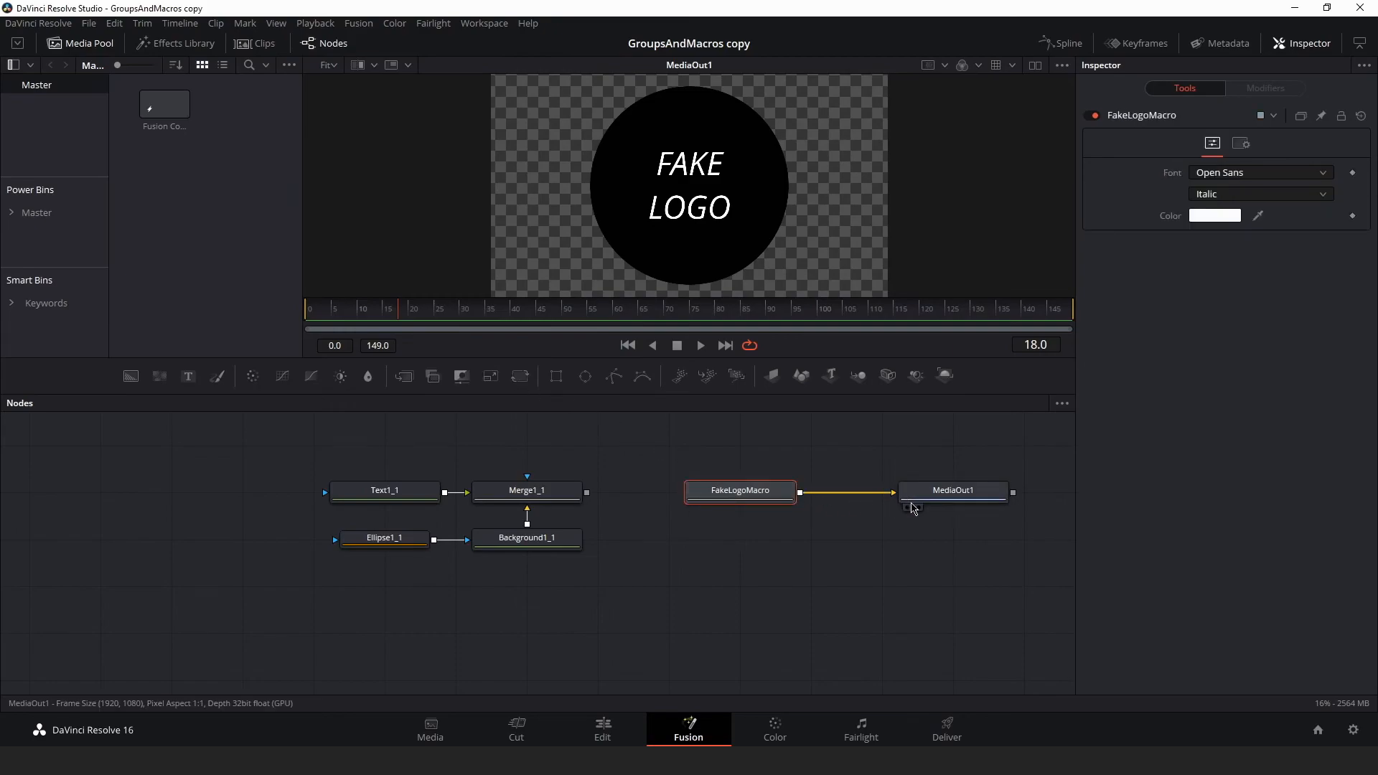
- Add a new FakeLogoMacro node by searching for "fa" and connect its output to MediaOut1
click(934, 501)
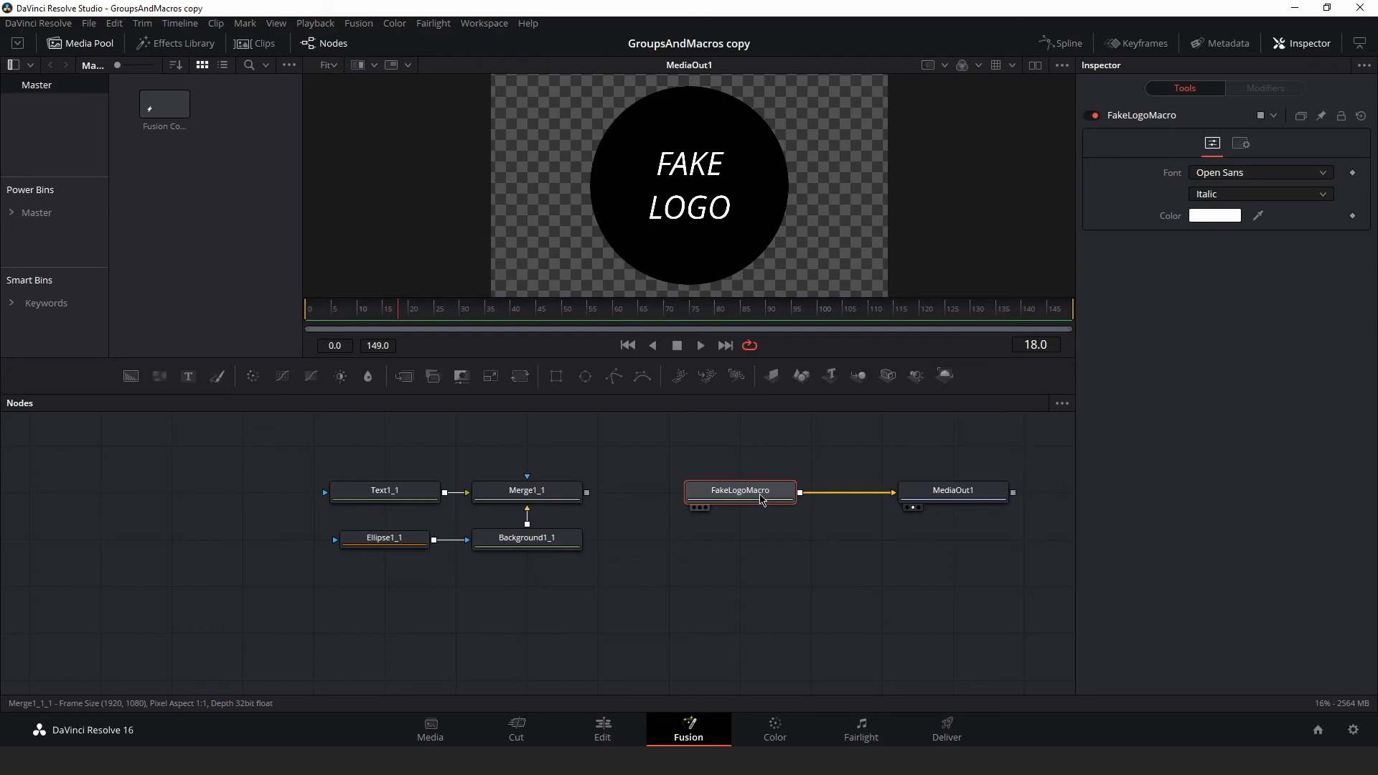
click(739, 546)
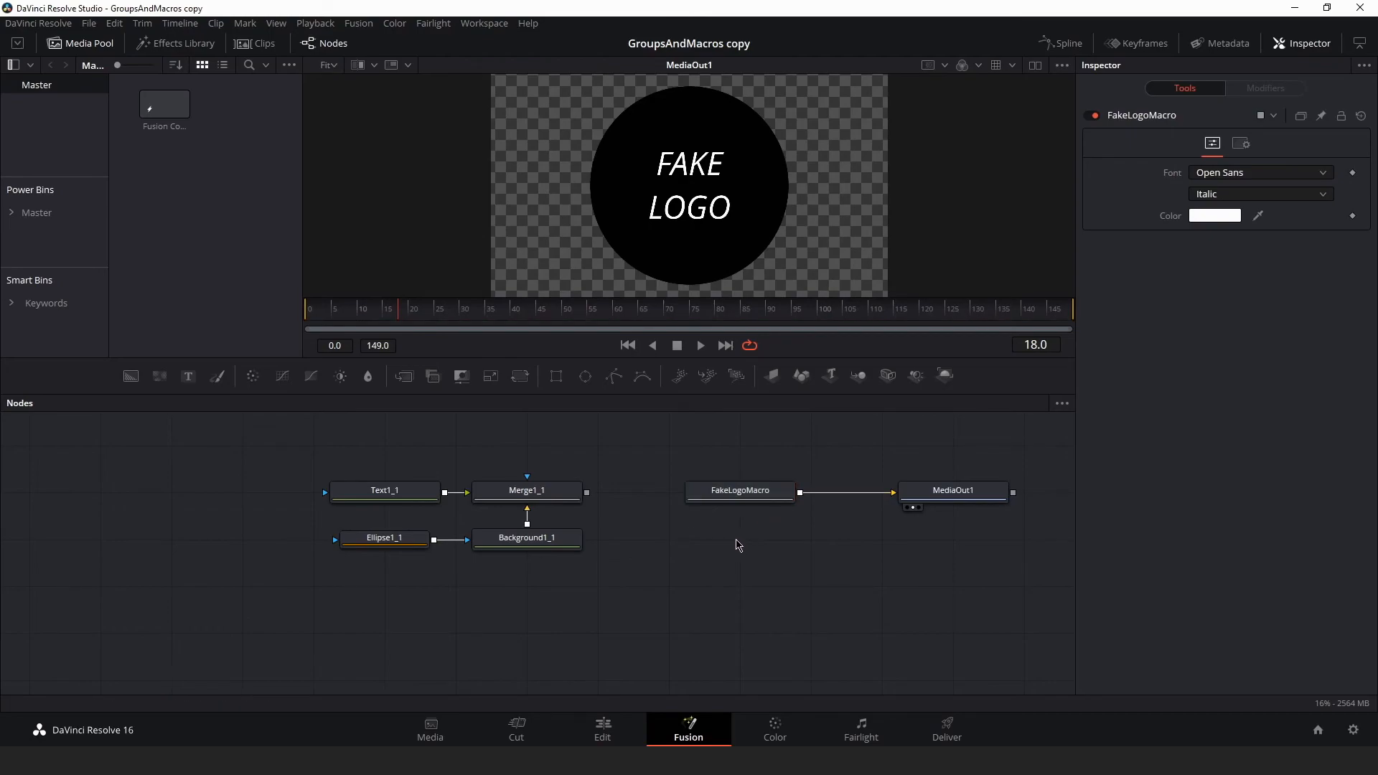
key(shift+space)
text(fa)
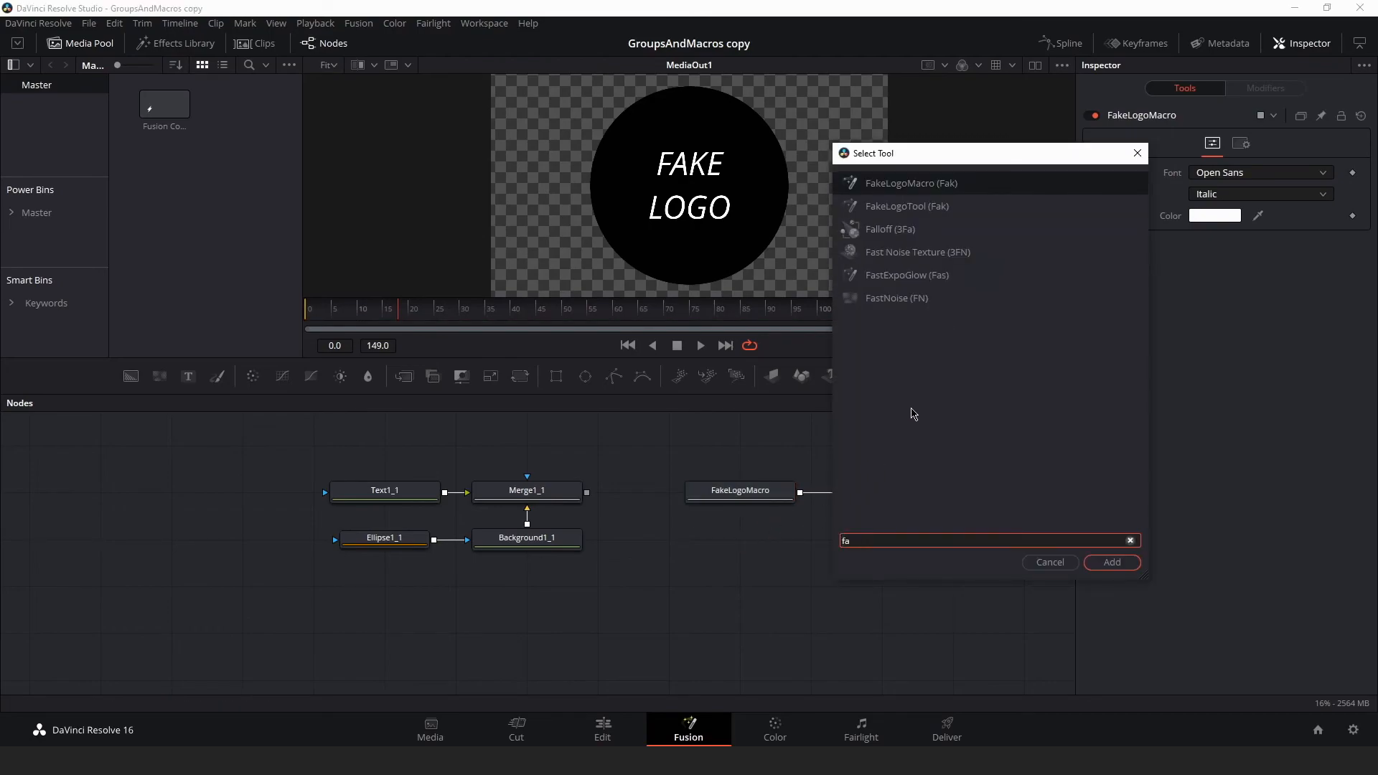
click(1112, 562)
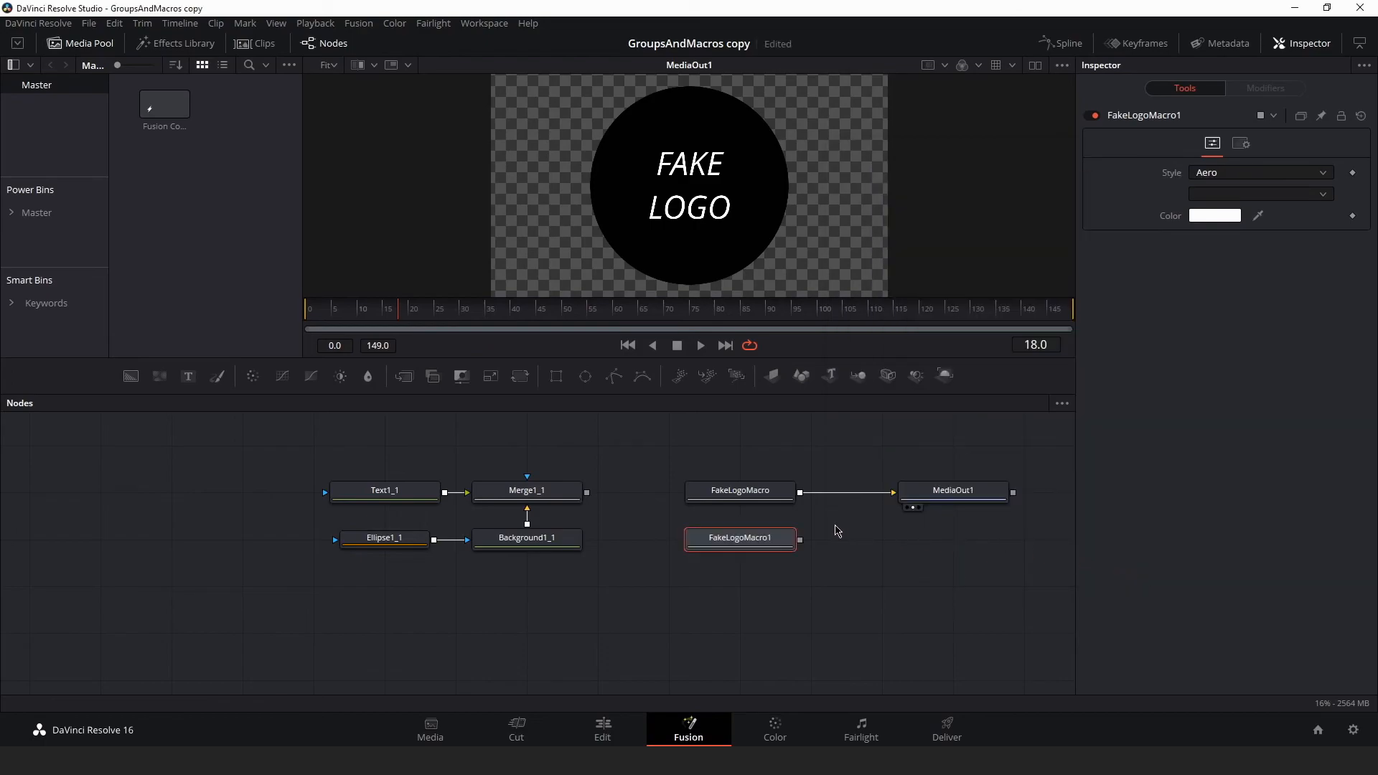
mouse_move(884, 493)
mouse_down()
mouse_move(828, 523)
mouse_move(904, 498)
mouse_up()
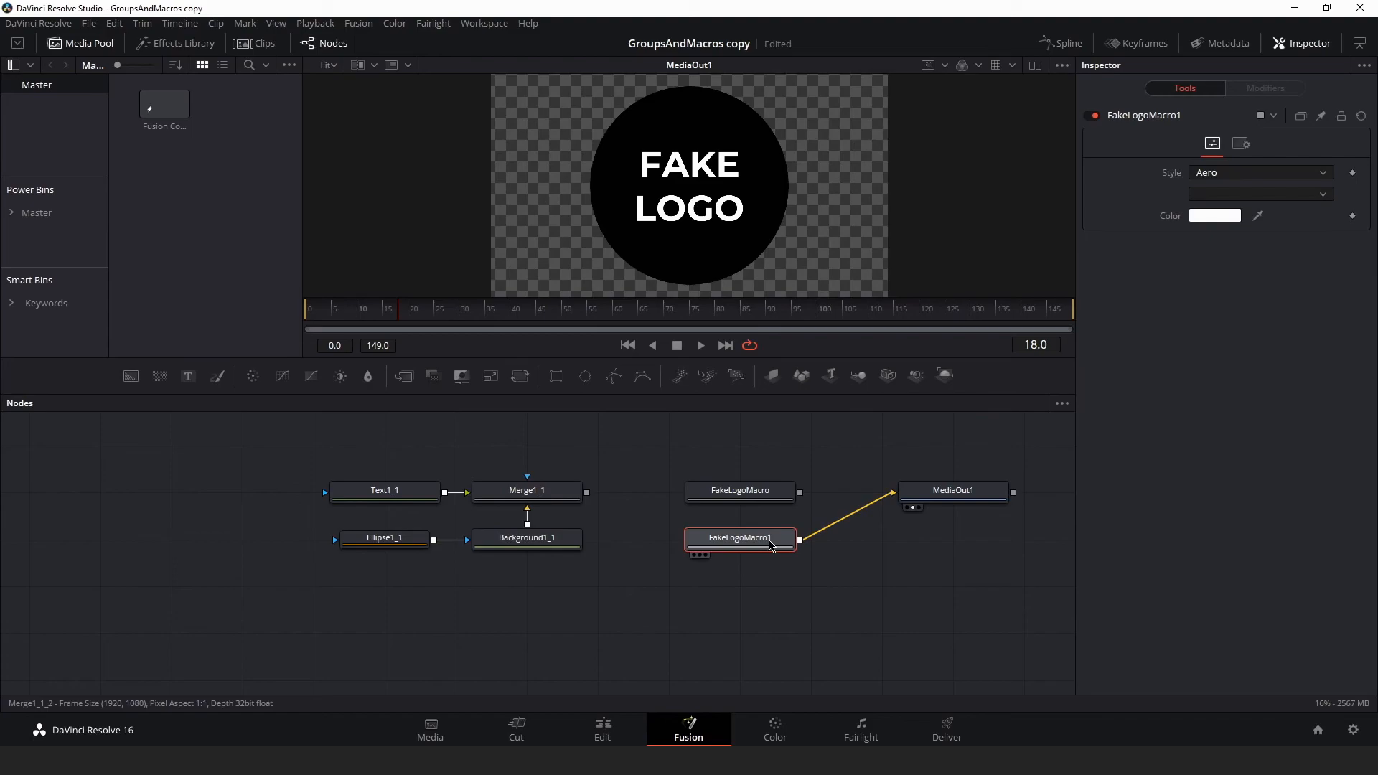